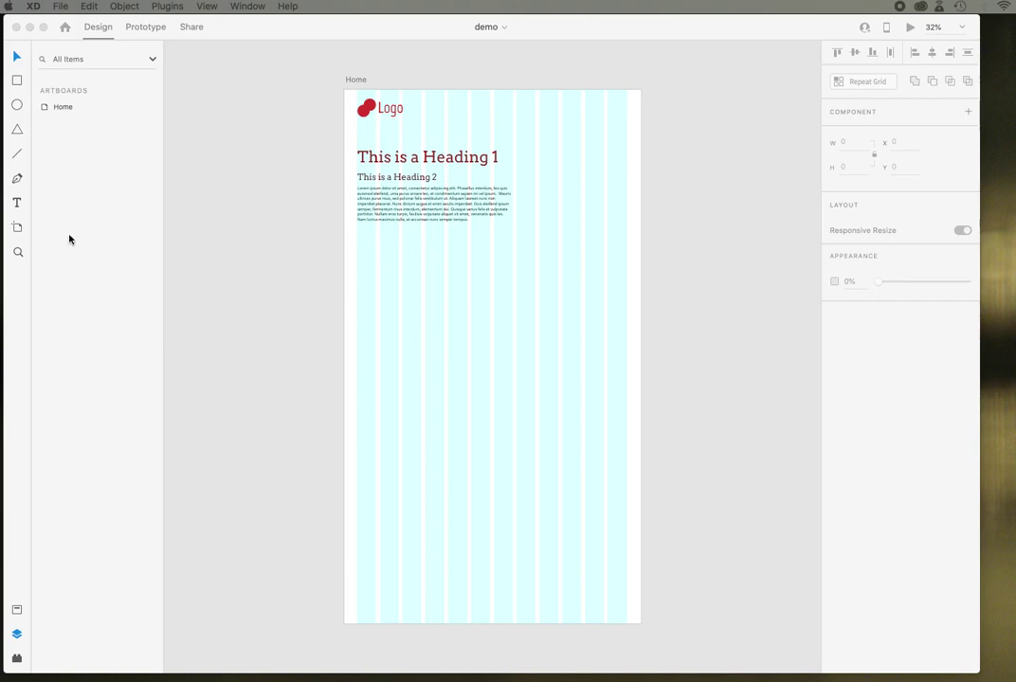
Step: Add a 'Hello' text and a pasted lorem ipsum text box, then delete both
left_click(17, 206)
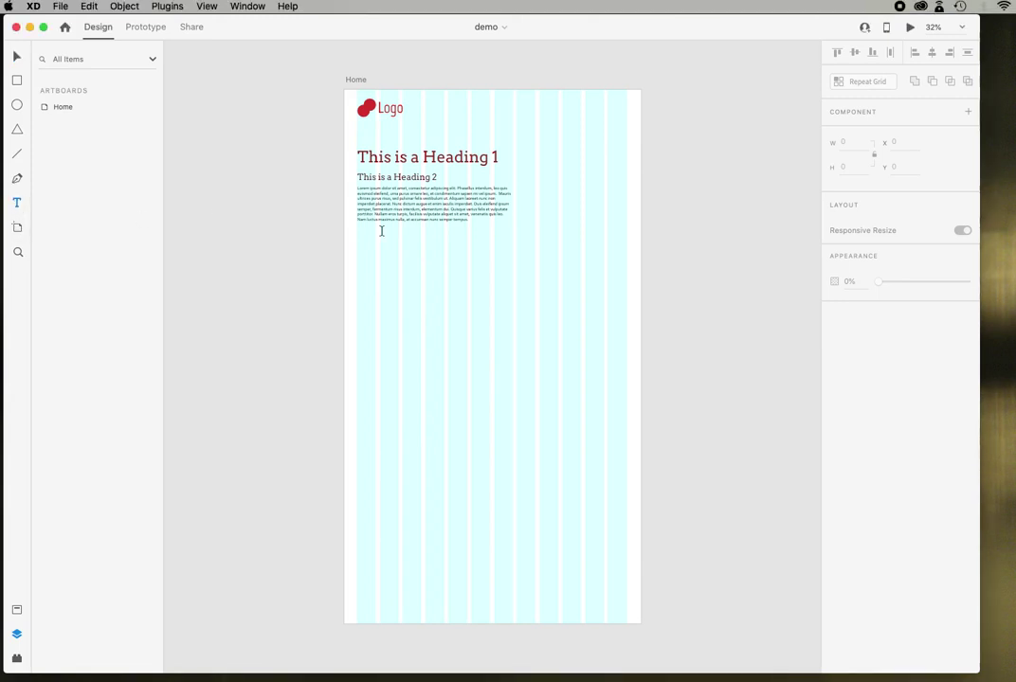
left_click(524, 267)
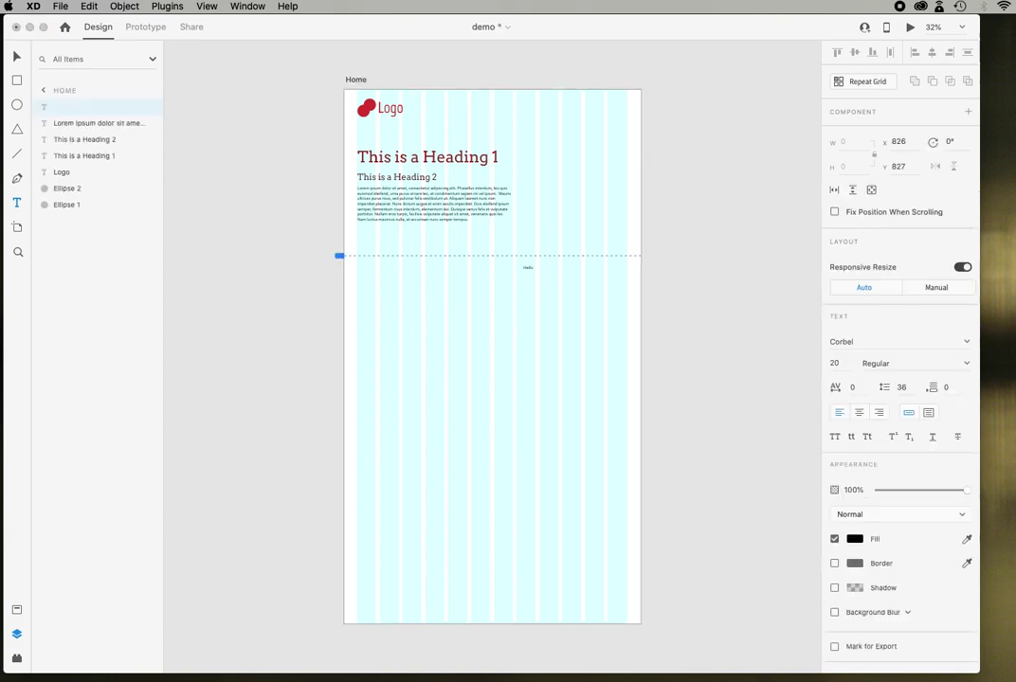
key("Escape")
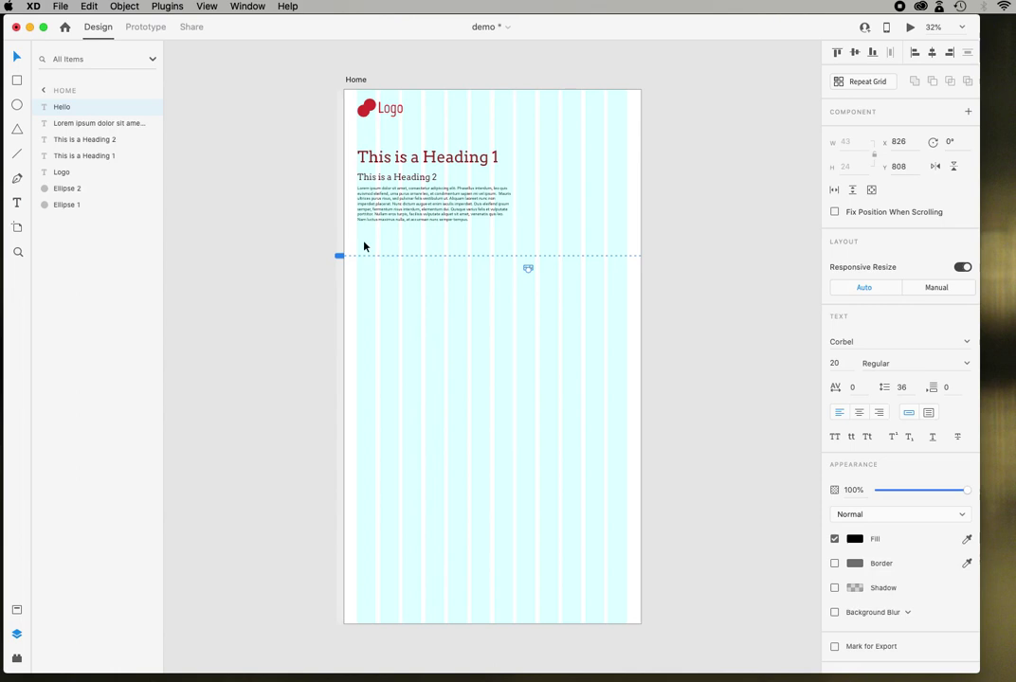
left_click_drag(528, 270, 580, 336)
left_click(17, 203)
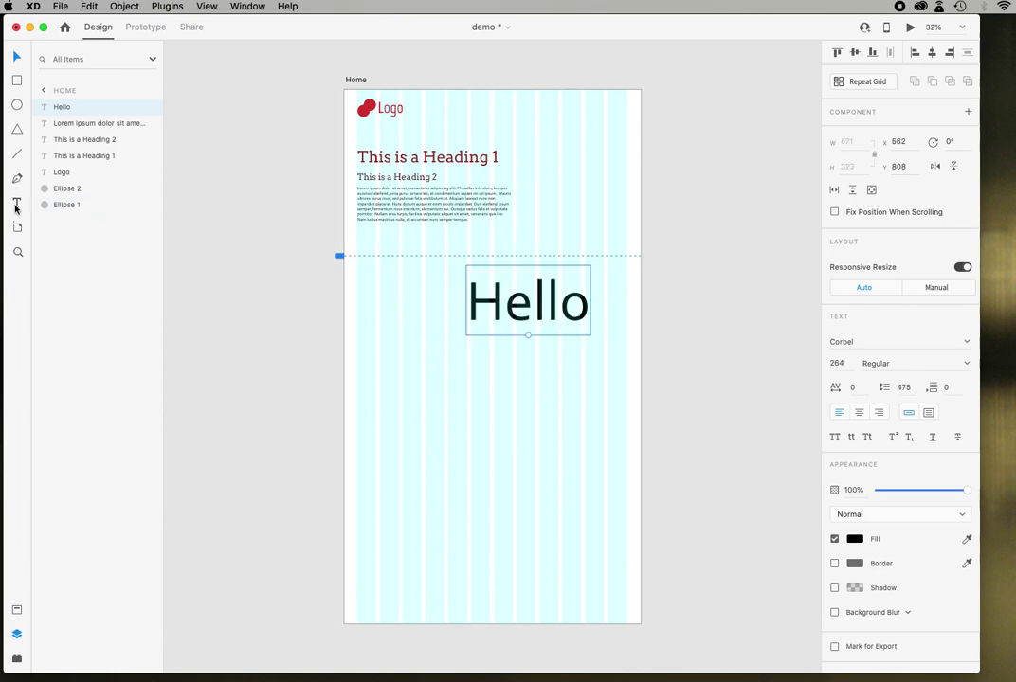
left_click_drag(358, 375, 536, 424)
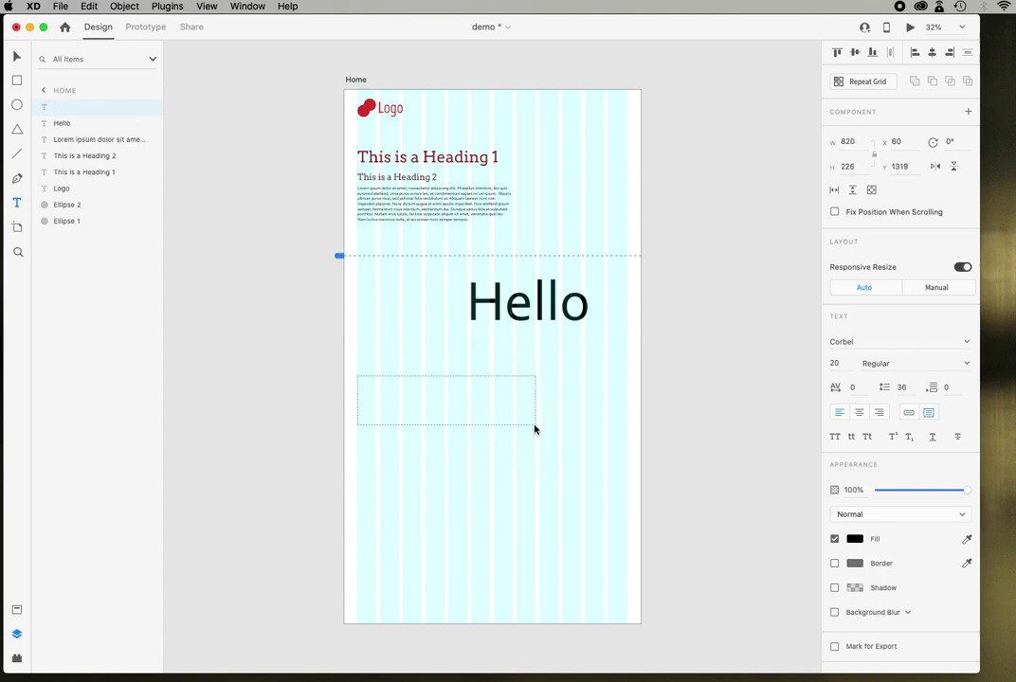
type("Lorem ipsum dolor sit amet, consectetur adipiscing elit. Phasellus interdum, leo quis euismod eleifend, urna purus ornare leo, et condimentum sapien mi vel ipsum.")
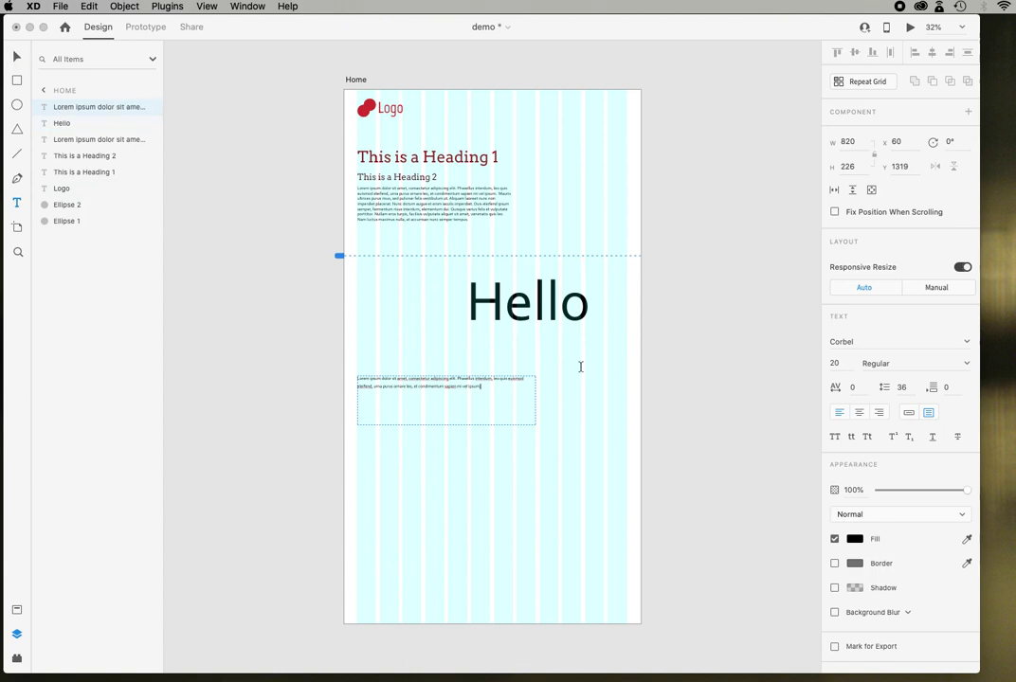
triple_click(422, 379)
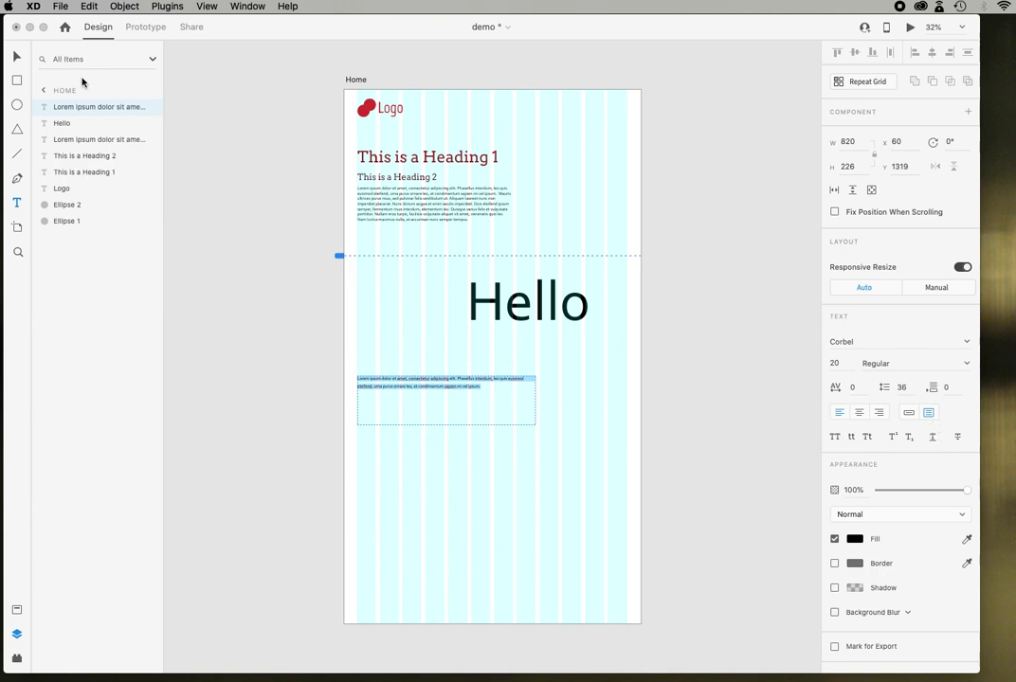
left_click(17, 55)
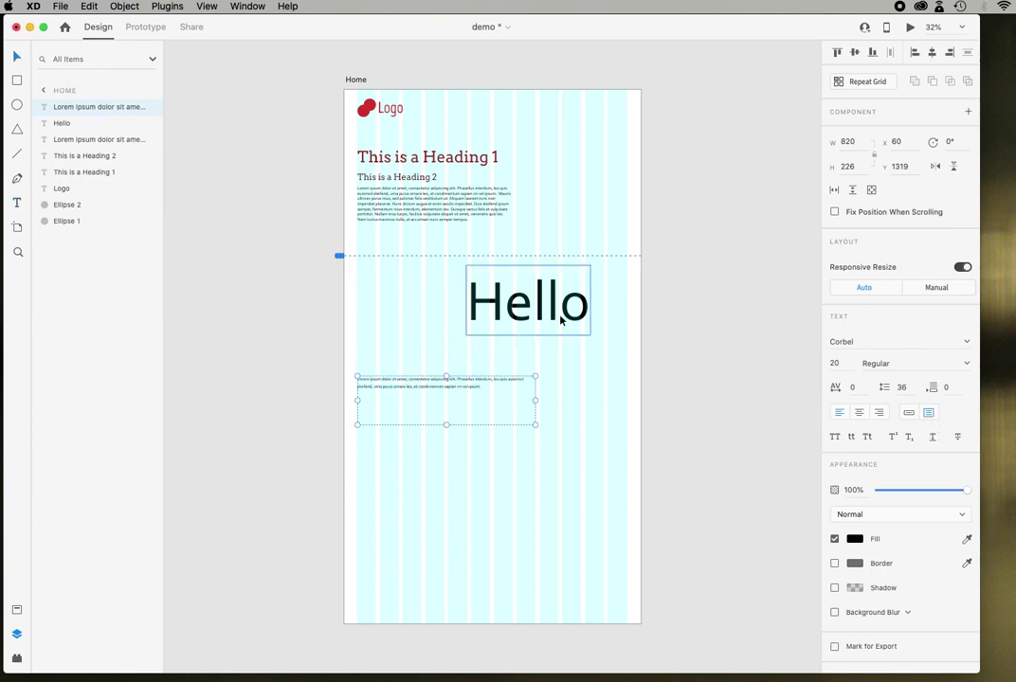
key("Delete")
left_click(517, 323)
key("Delete")
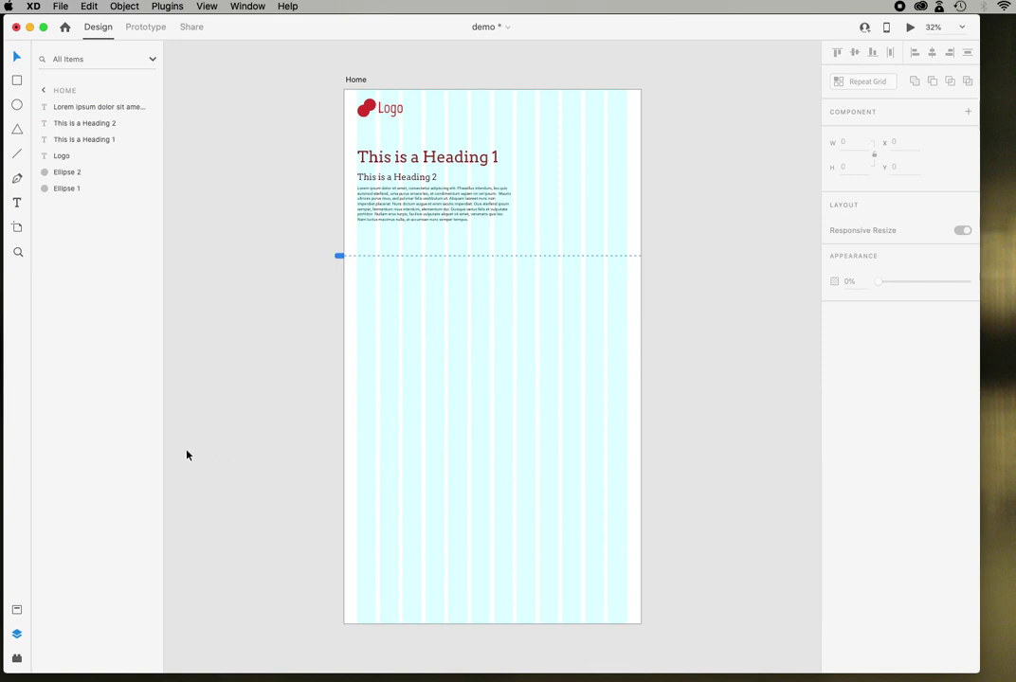
Step: Save Heading 1's Arvo 72pt look as a character style named h1-
left_click(16, 611)
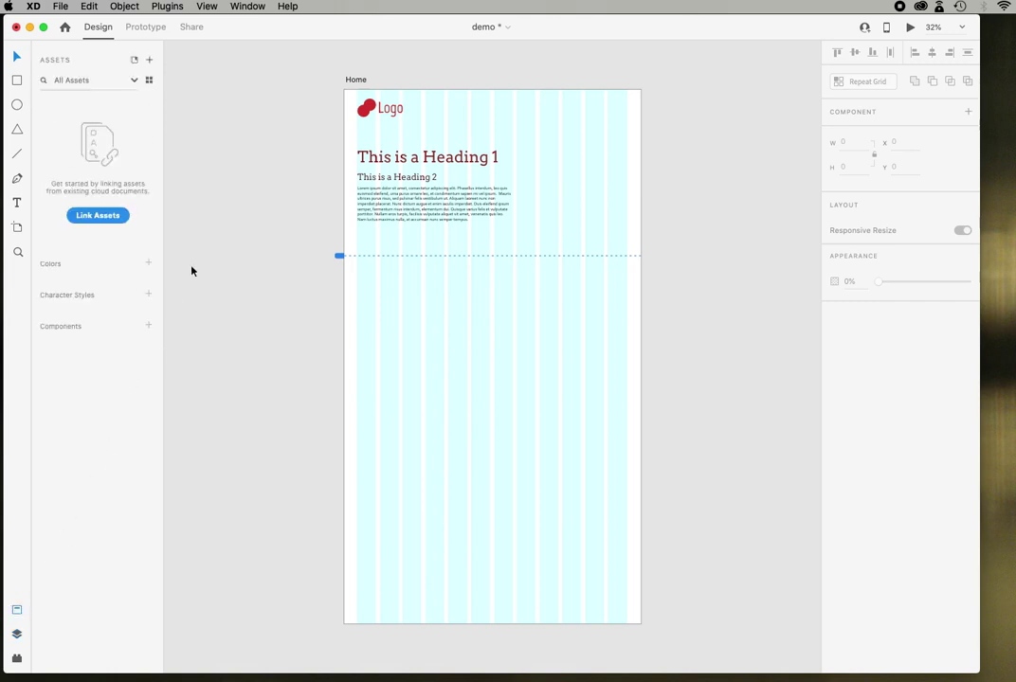
left_click(420, 160)
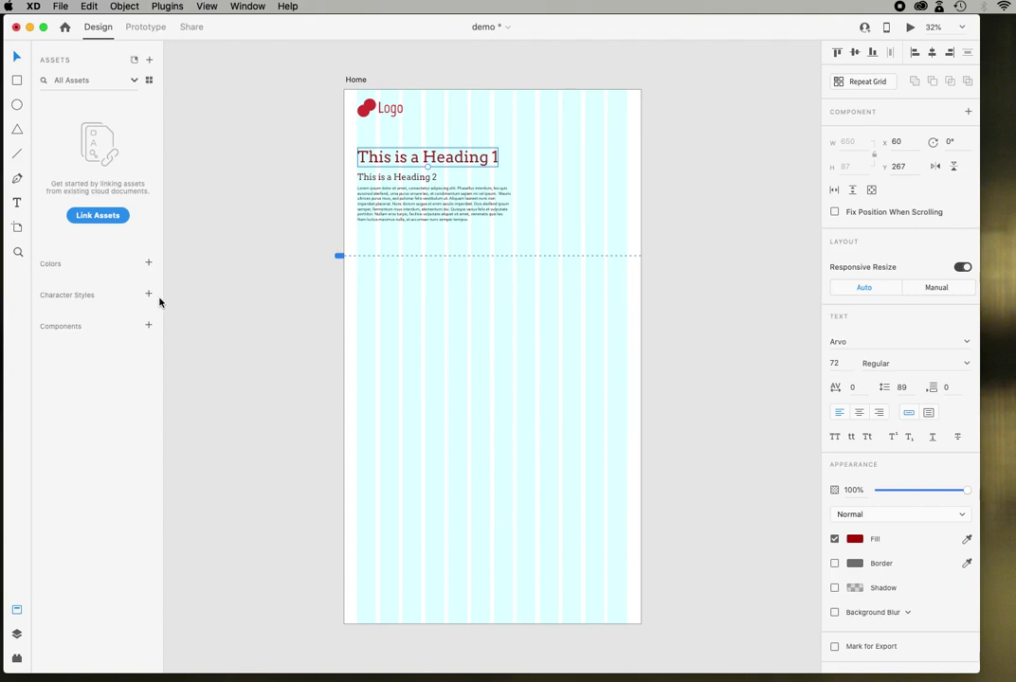
left_click(148, 296)
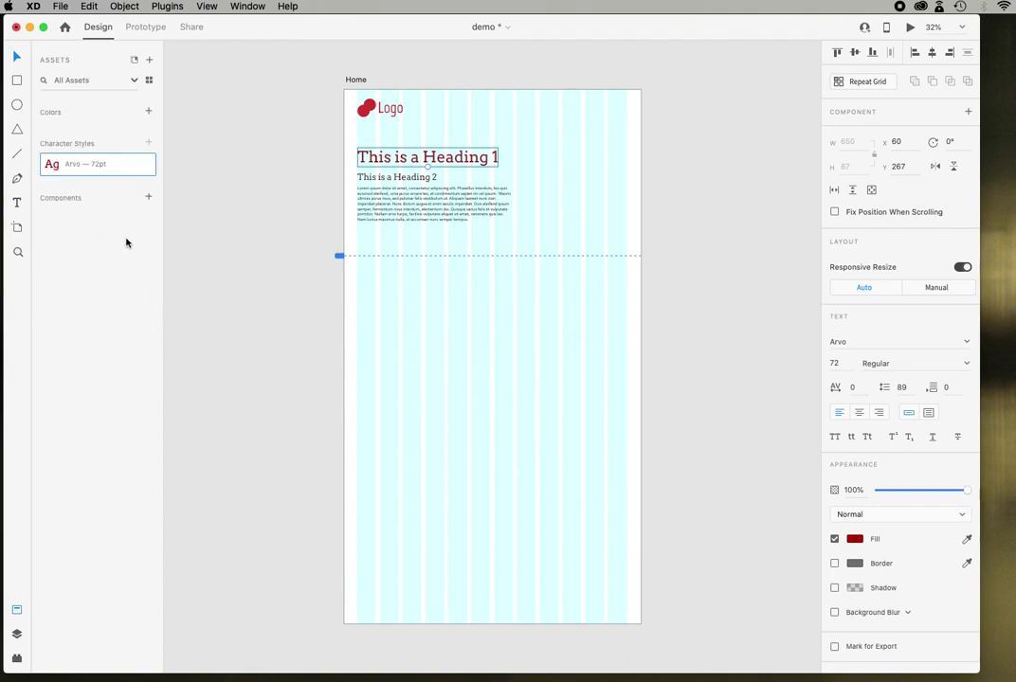
double_click(79, 165)
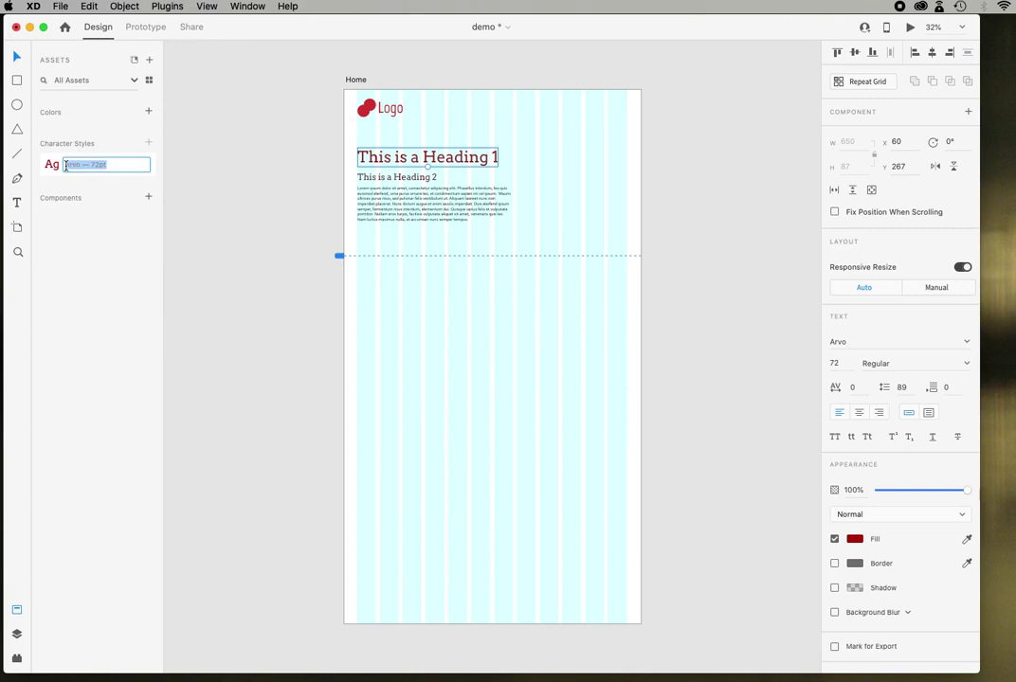
key("Left")
type("H1-")
left_click(383, 179)
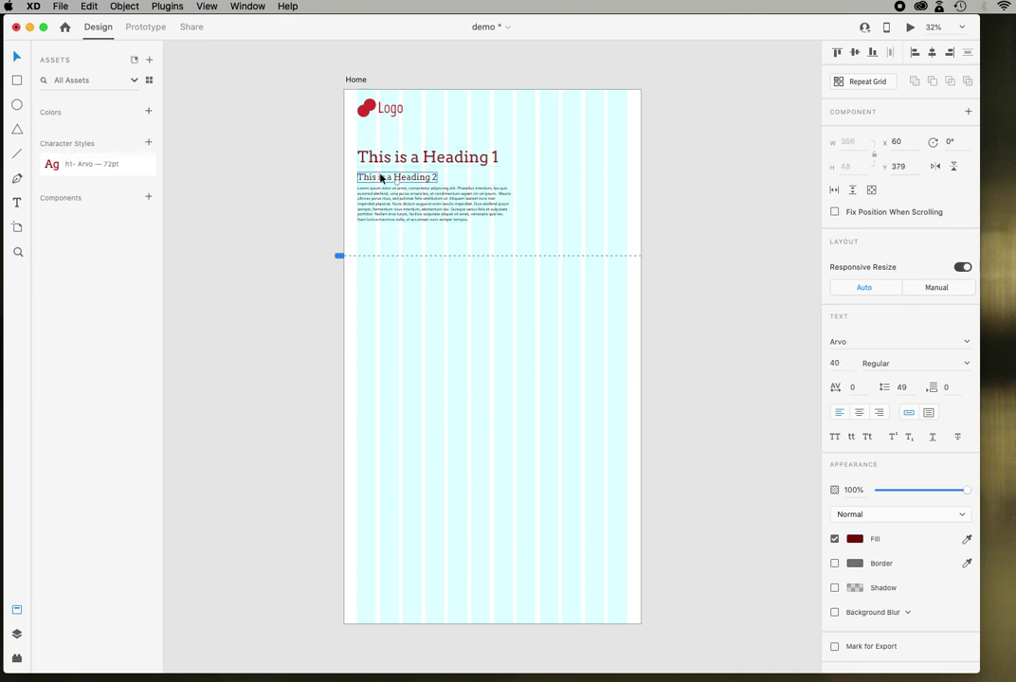
Step: Save Heading 2's Arvo 40pt look as character style h2- and place it below h1
left_click(148, 142)
left_click(69, 167)
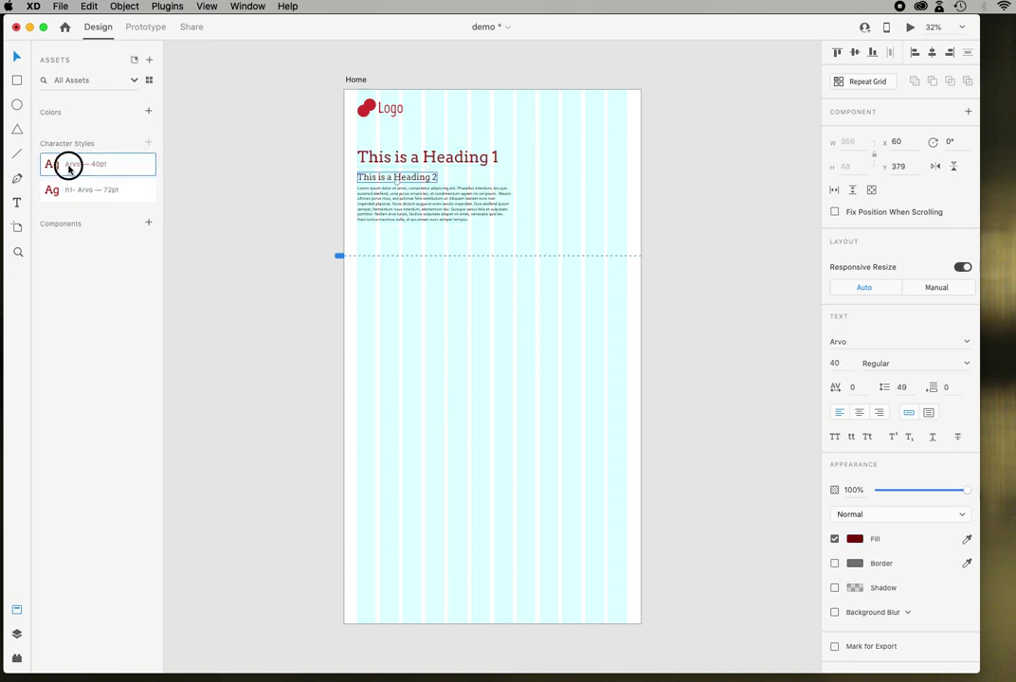
double_click(69, 167)
left_click(66, 165)
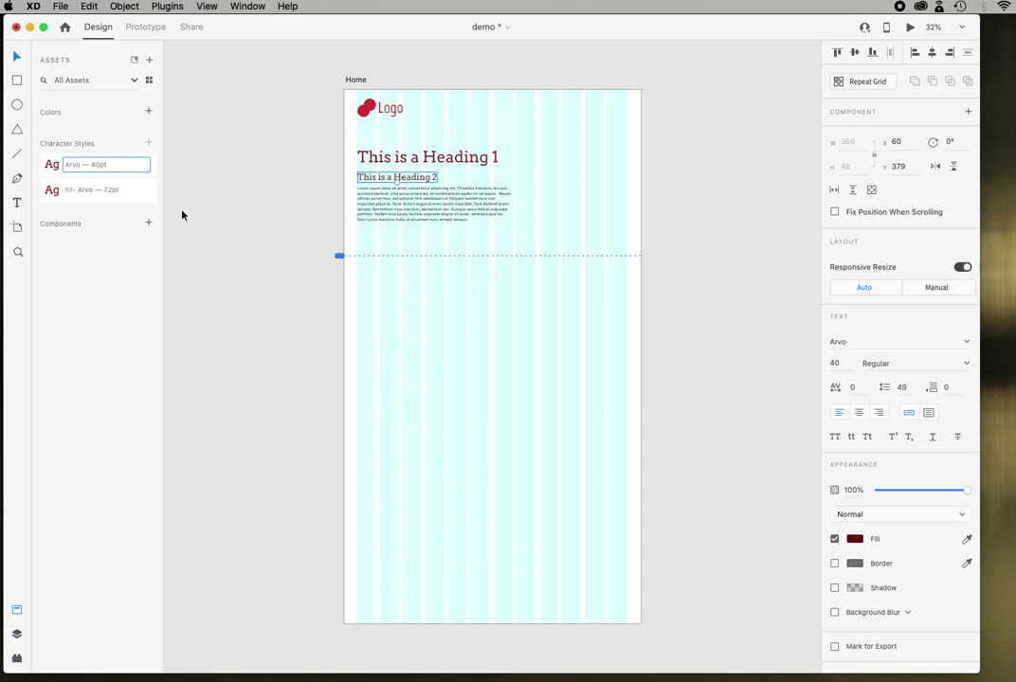
type("h2- Arvo — 40pt")
left_click_drag(47, 168, 45, 220)
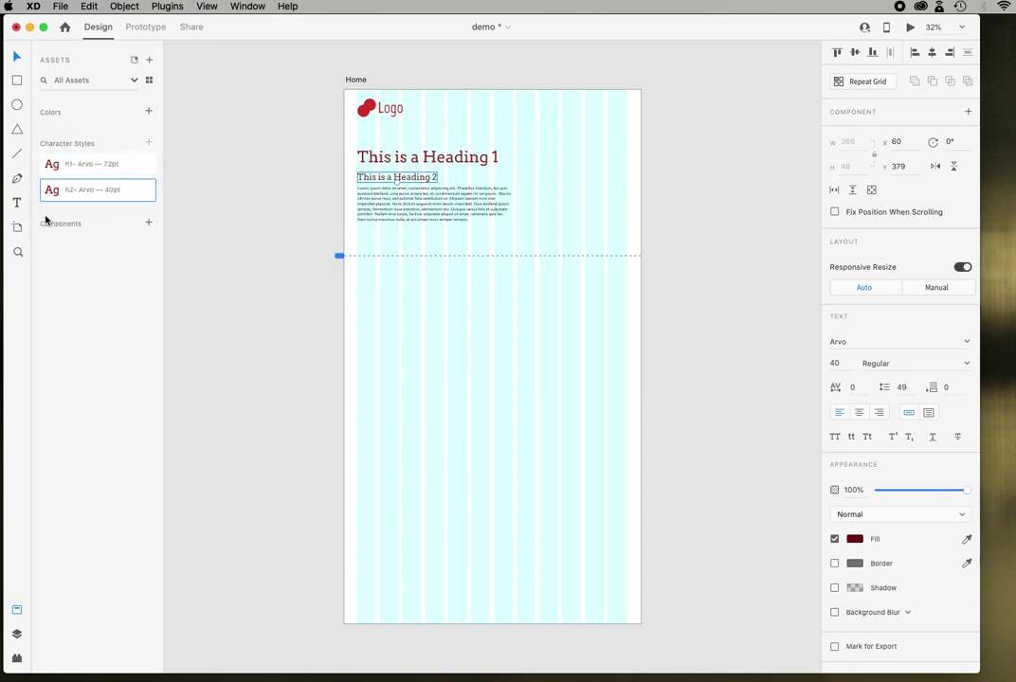
Step: Save the body paragraph's Corbel 20pt look as a character style named p-
left_click(422, 210)
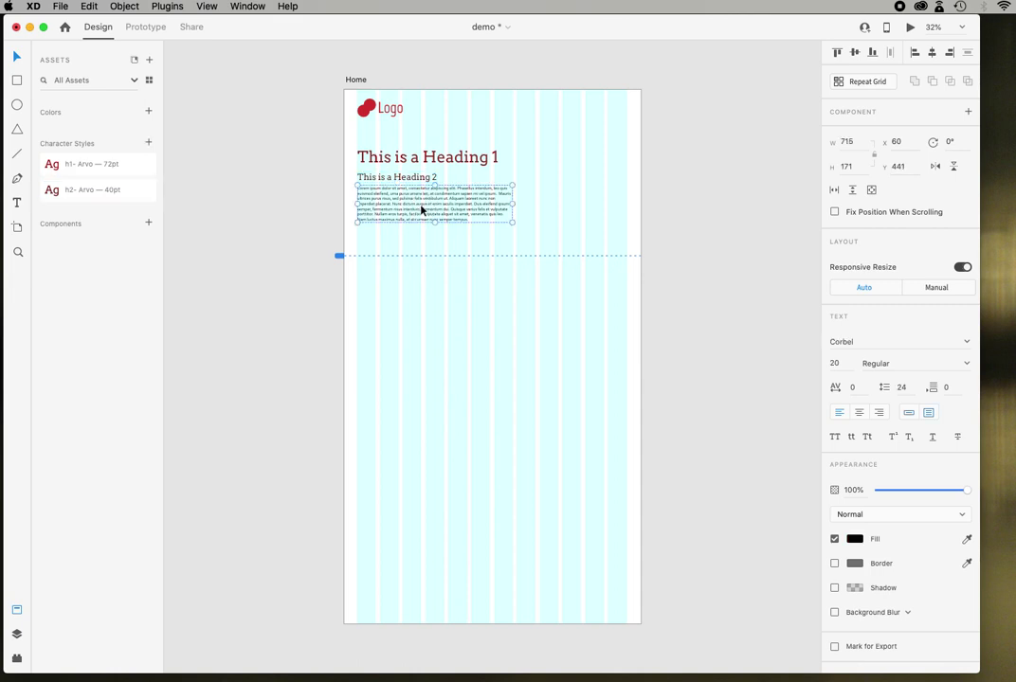
left_click(148, 142)
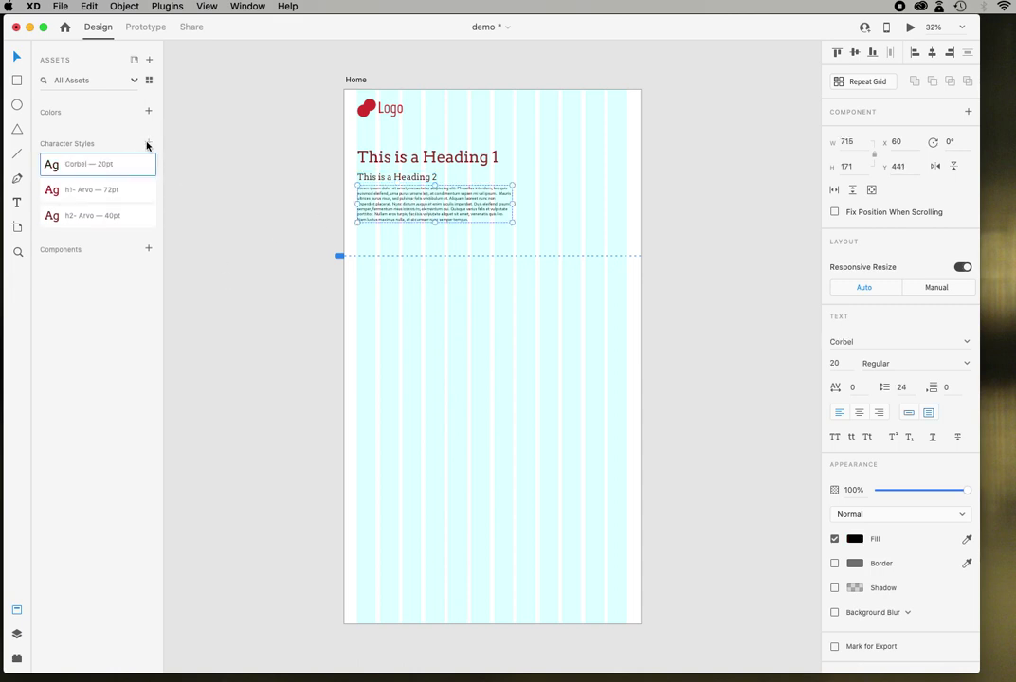
double_click(72, 166)
left_click(66, 165)
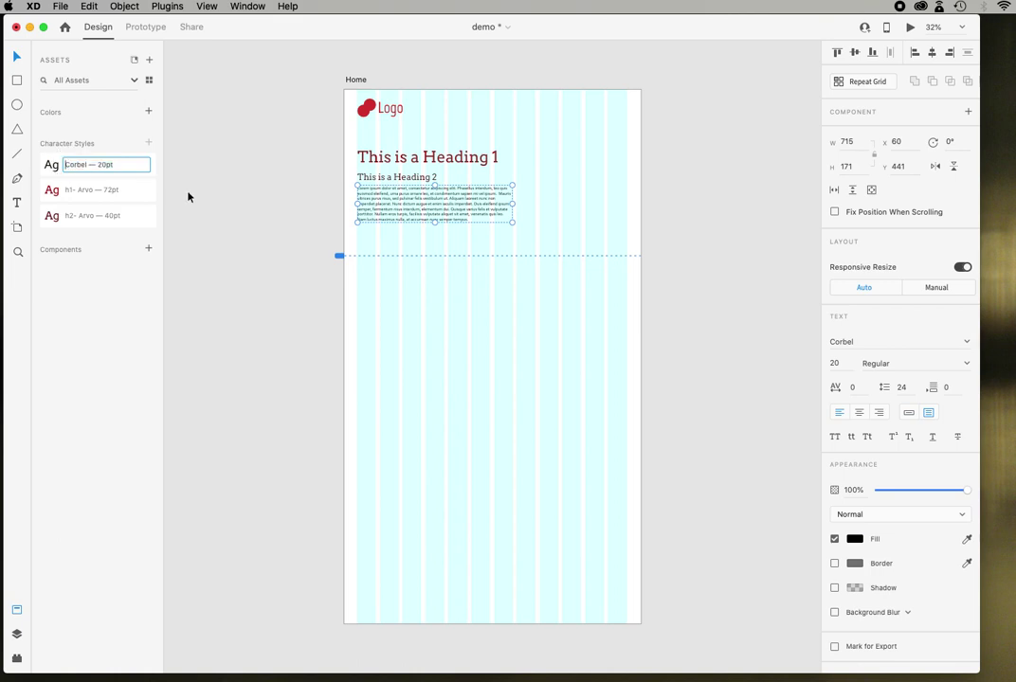
type("p-")
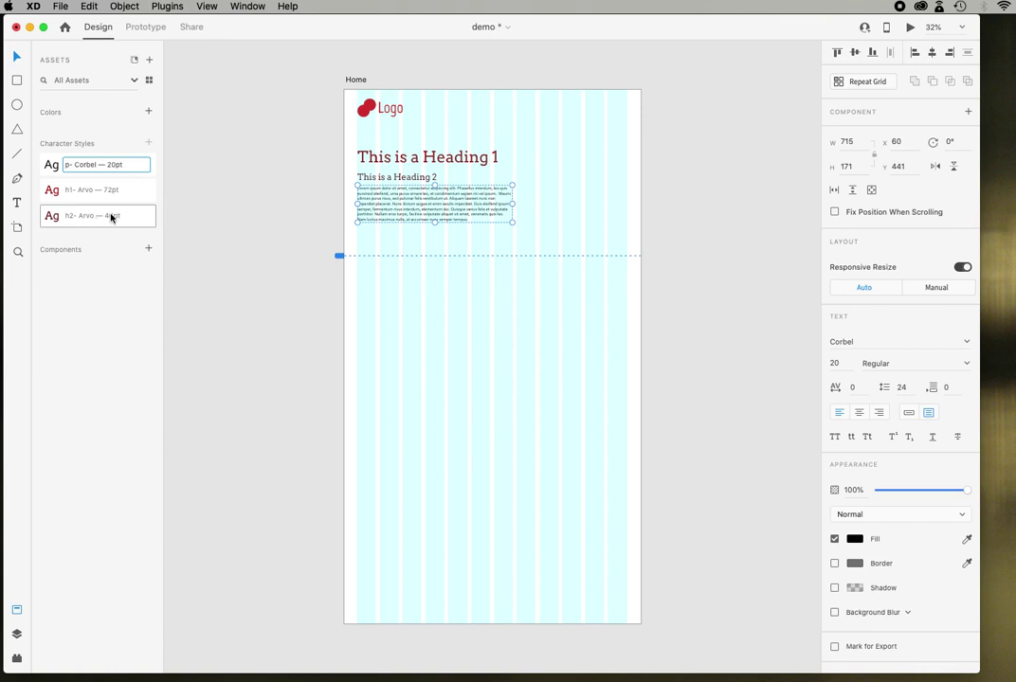
left_click(231, 351)
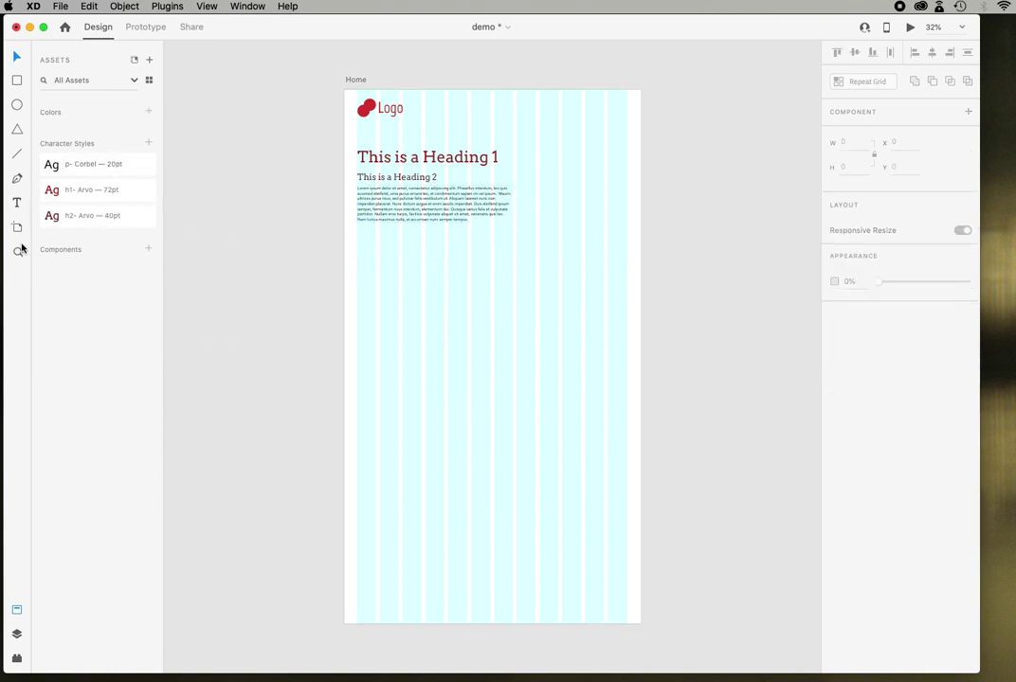
Step: Draw a new text box below the guide, paste lorem ipsum, and apply the h2 Arvo 40pt style
left_click(17, 202)
left_click_drag(358, 266, 508, 351)
type("Lorem ipsum dolor sit amet, consectetur adipiscing elit. Phasellus interdum, leo quis euismod eleifend, urna purus ornare leo, at condimentum sapien mi vel ipsum.")
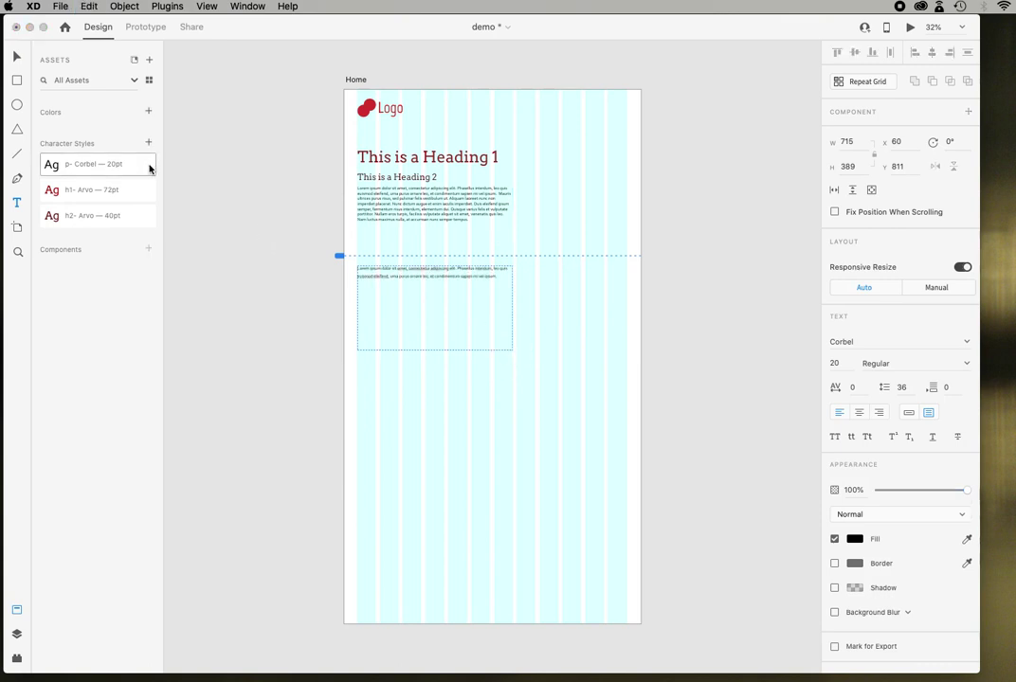
left_click(82, 215)
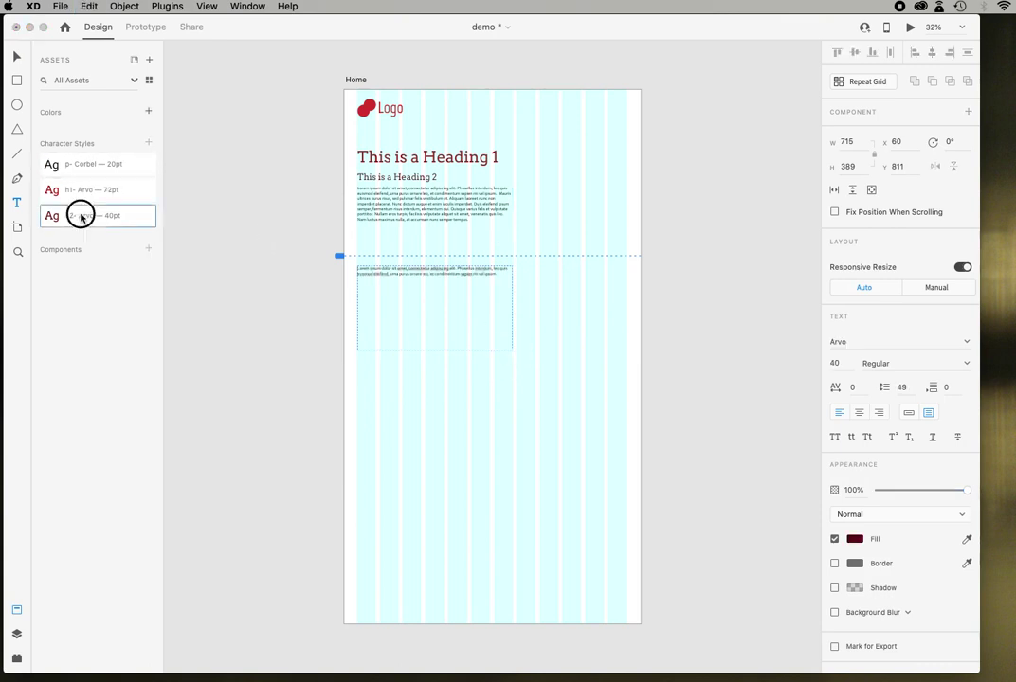
left_click_drag(501, 274, 338, 272)
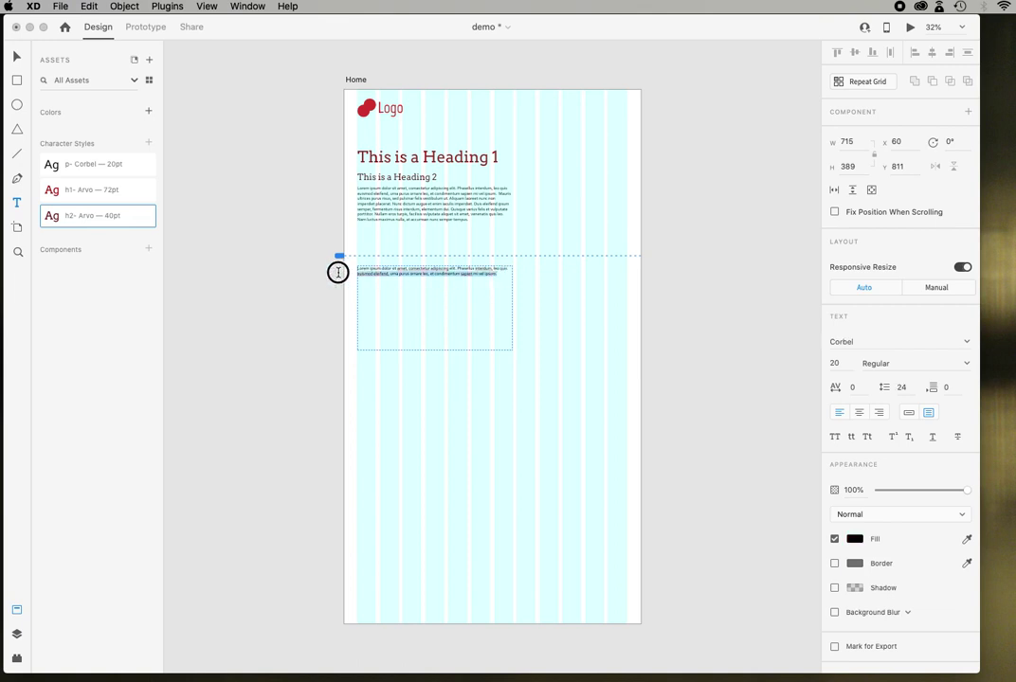
left_click(49, 217)
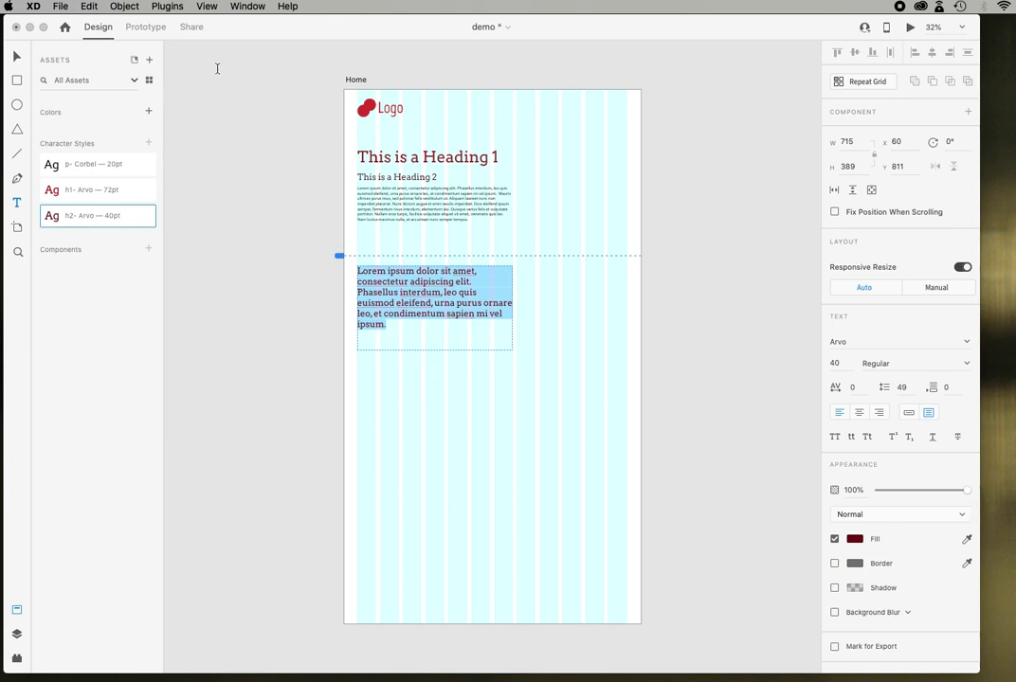
left_click(15, 57)
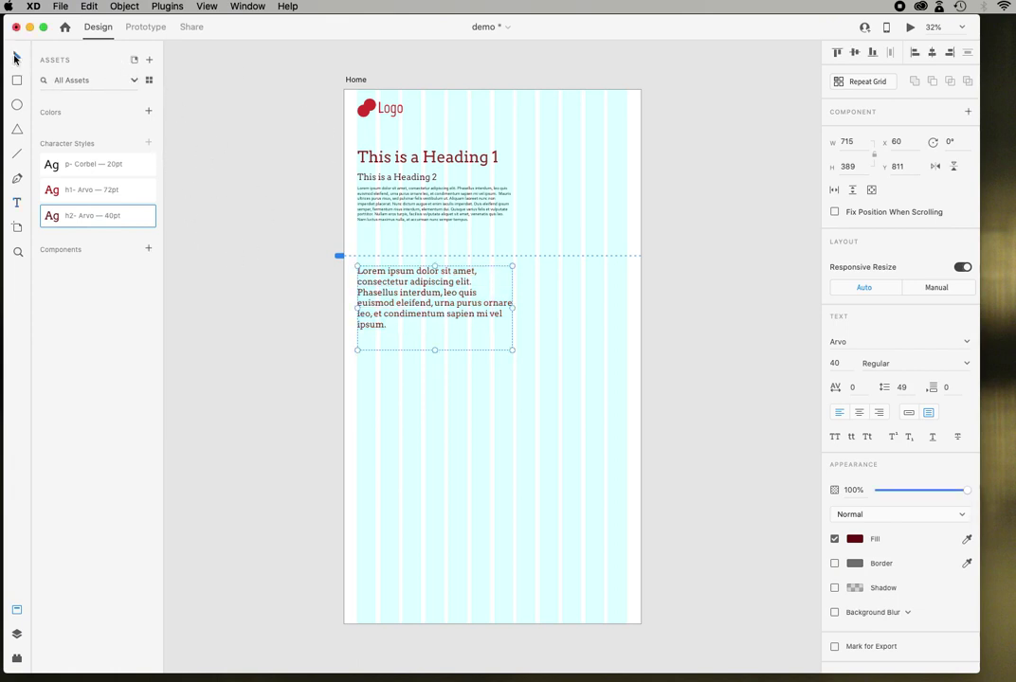
Step: Add the logo circle's red #F50D0D to Assets colours and name it 'Logo Red -'
left_click(368, 107)
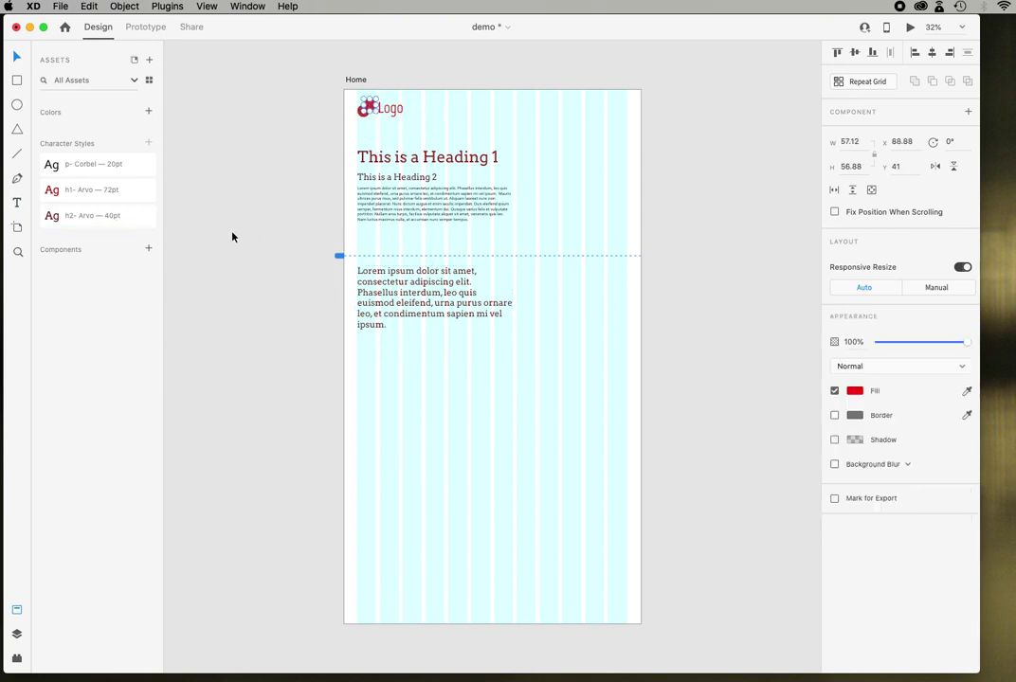
left_click(148, 113)
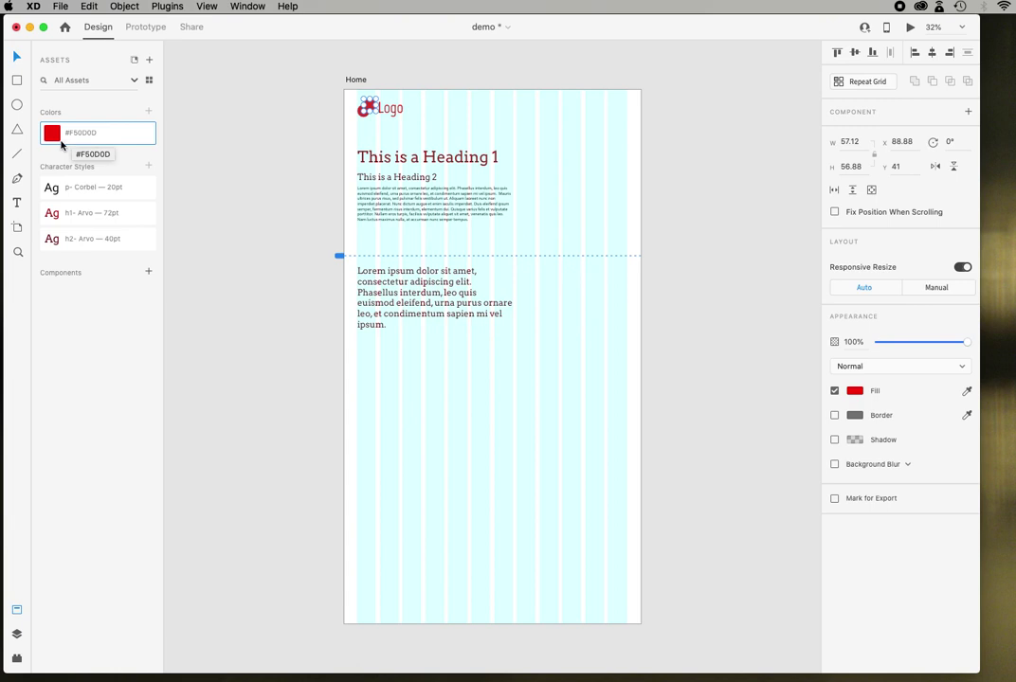
double_click(73, 133)
left_click(114, 158)
double_click(76, 133)
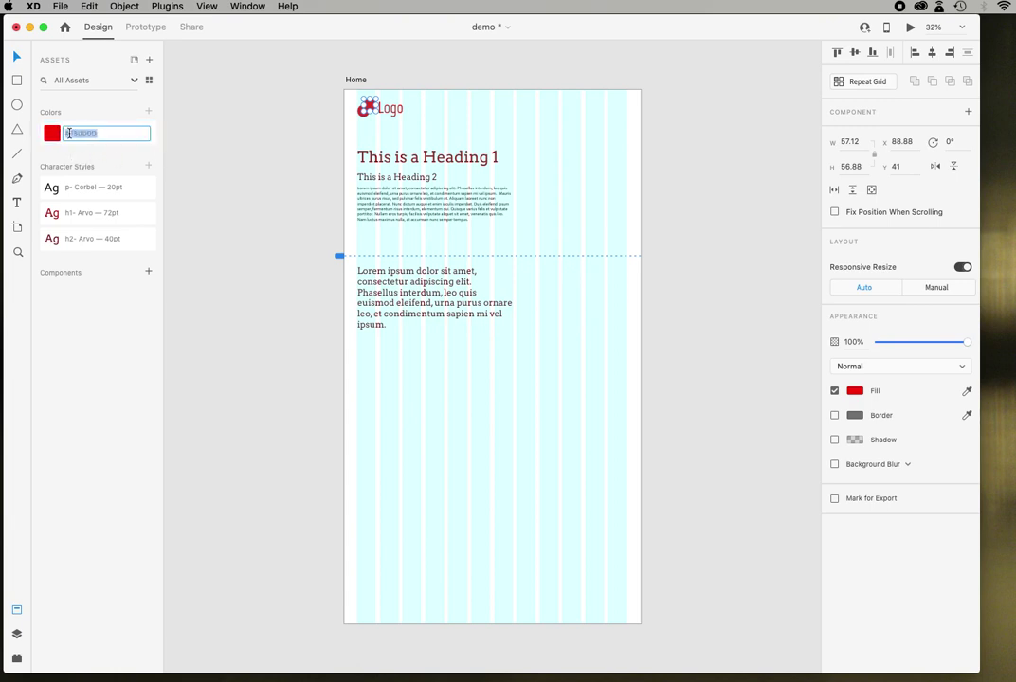
key("BackSpace")
type("Logo Red -")
left_click(199, 166)
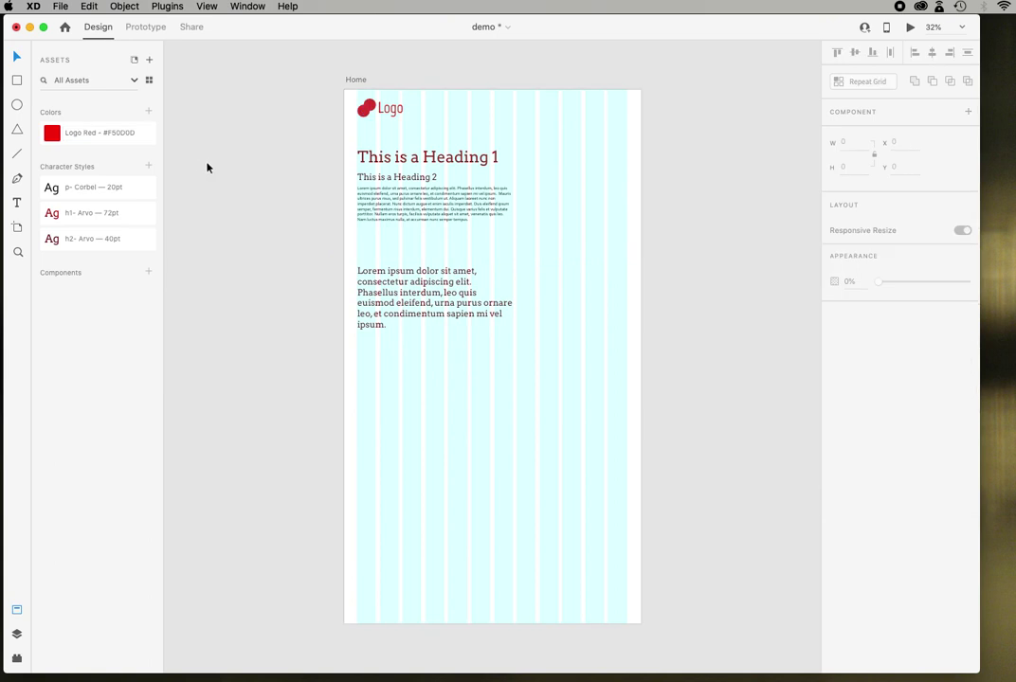
left_click(18, 178)
left_click(562, 154)
left_click(604, 205)
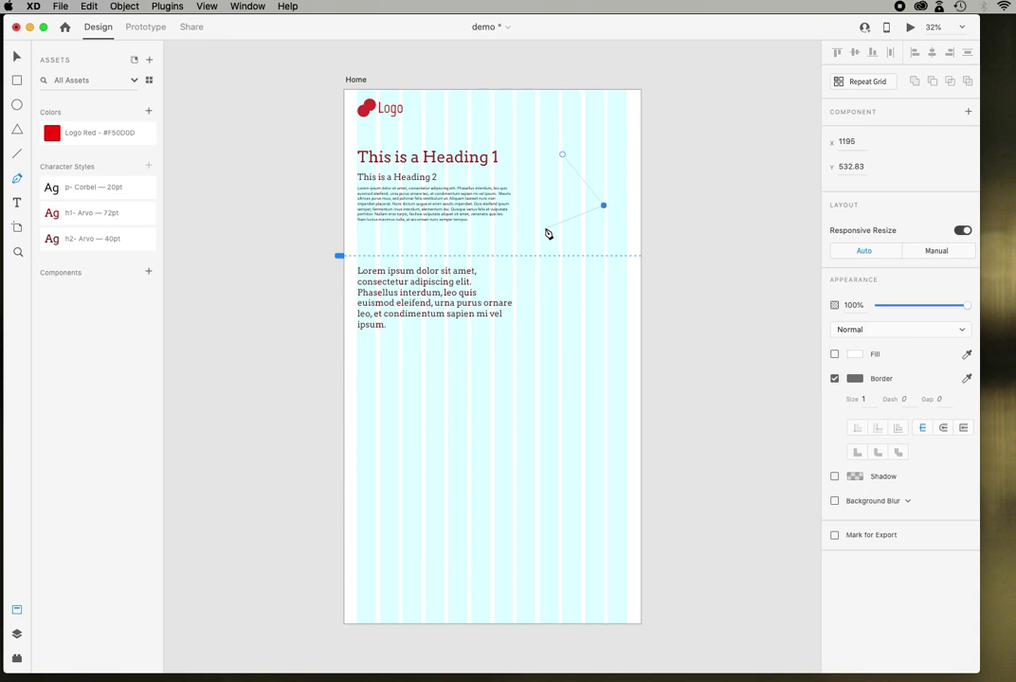
left_click(545, 228)
key("Escape")
double_click(604, 206)
left_click_drag(599, 224, 604, 186)
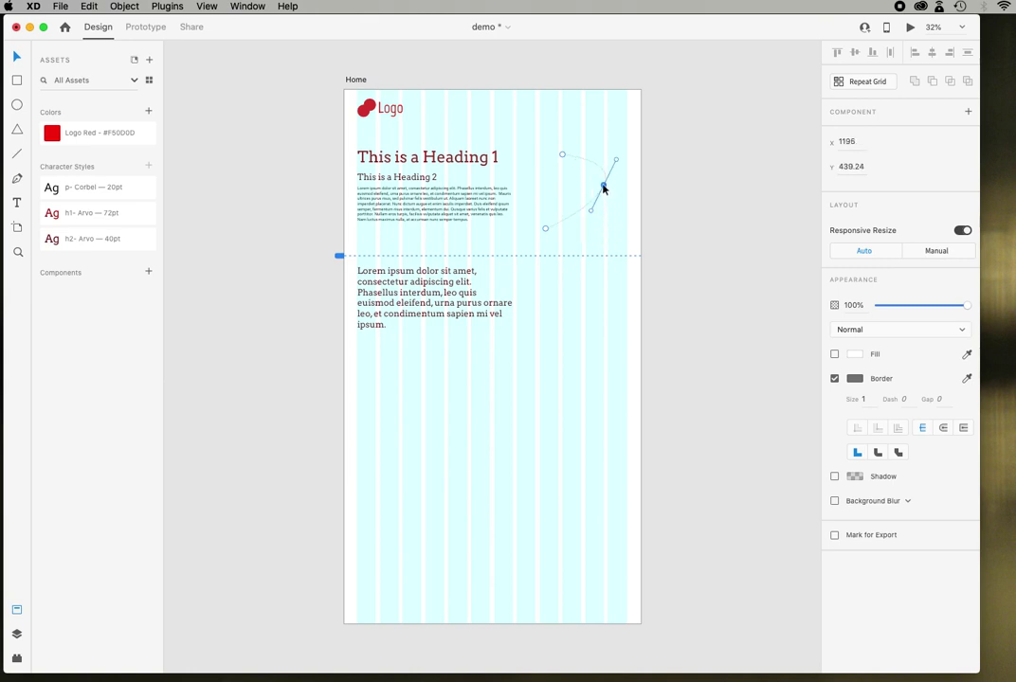
double_click(603, 185)
key("Delete")
key("Delete")
key("Delete")
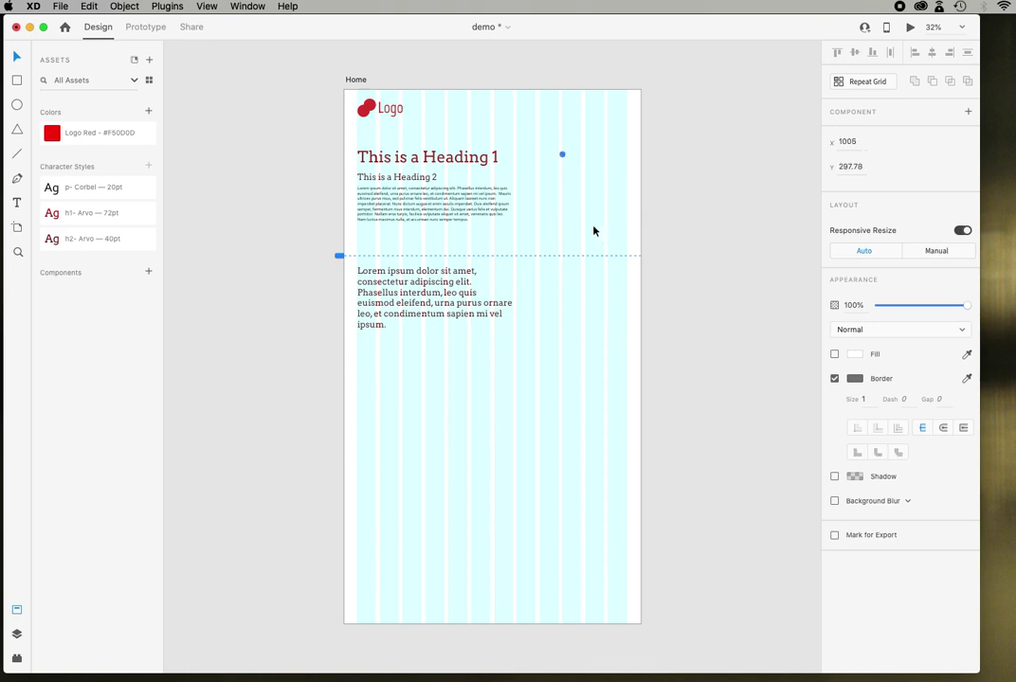
Step: Draw a polygon beside the headings and set its sides to 6 to make a hexagon
left_click(17, 133)
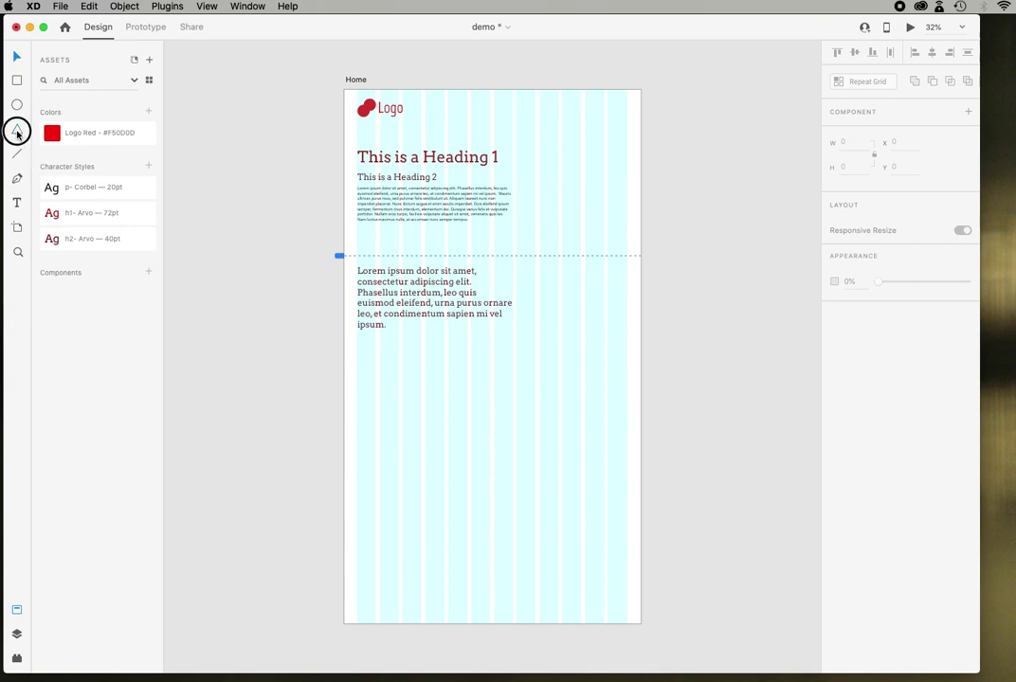
left_click(573, 175)
left_click_drag(573, 174, 601, 209)
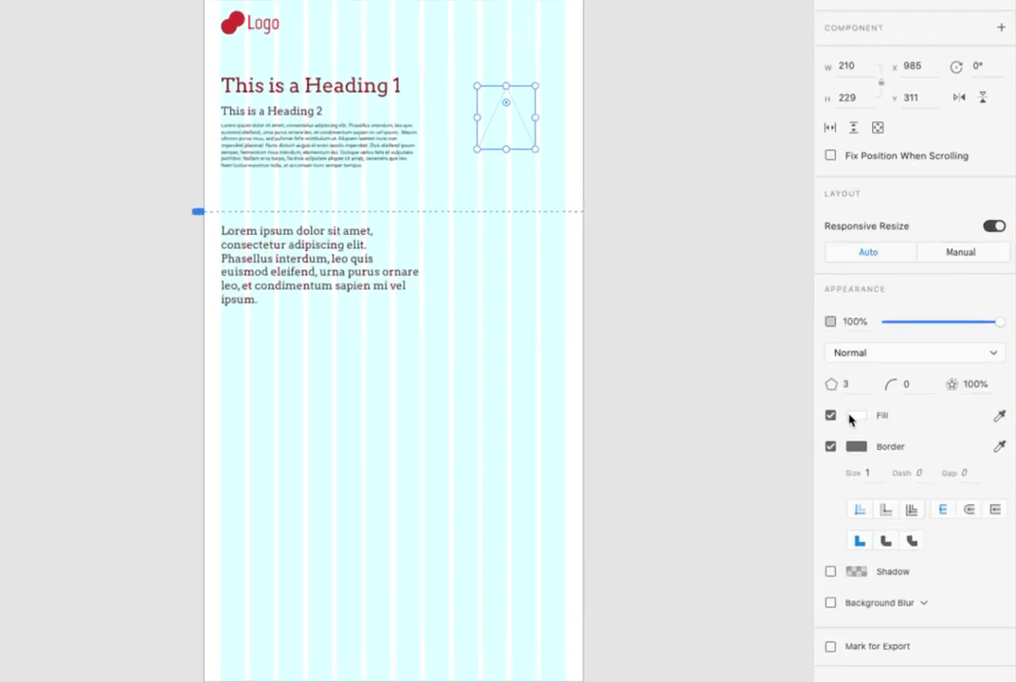
left_click(852, 386)
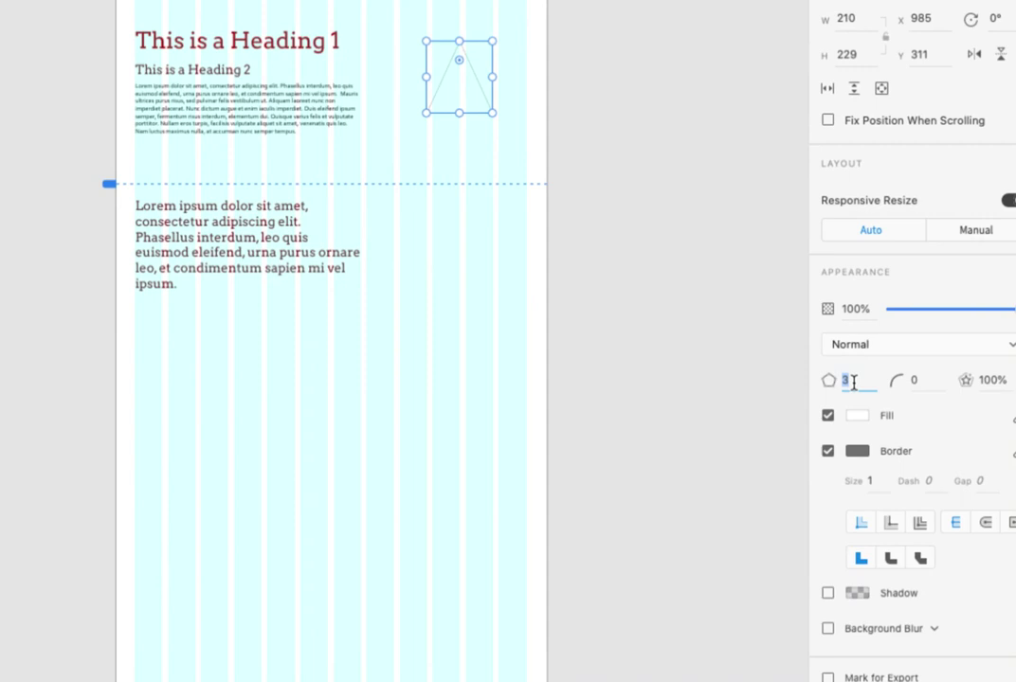
type("6")
key("Tab")
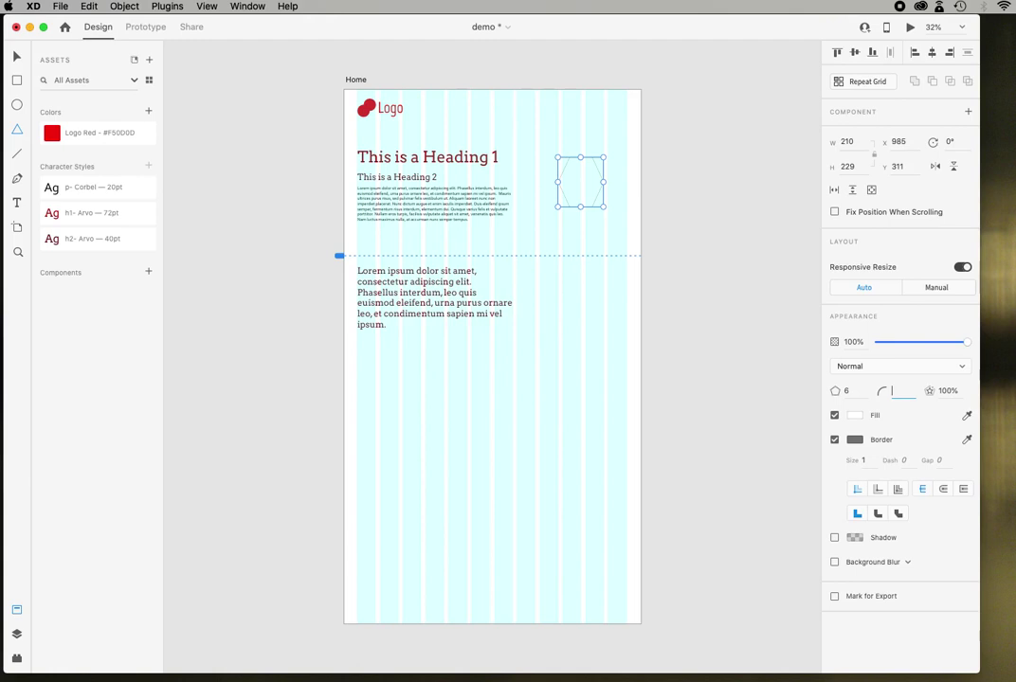
Step: Draw a rectangle beside the lorem paragraph, leaving its corners unrounded
left_click(18, 103)
left_click(17, 81)
left_click_drag(563, 281, 624, 319)
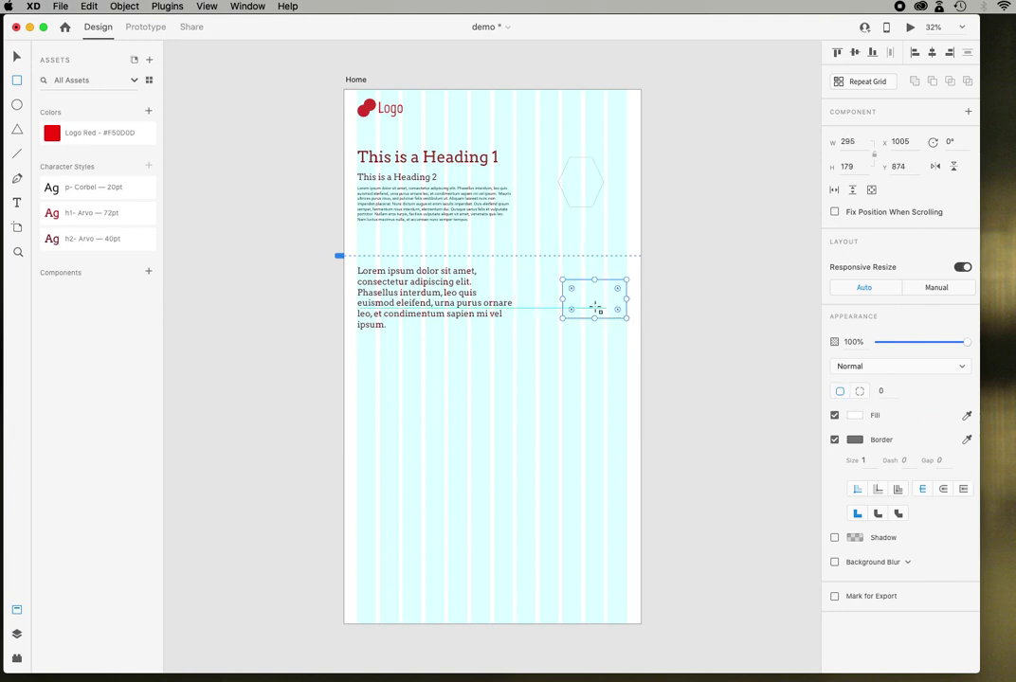
left_click_drag(572, 289, 581, 297)
key("super+z")
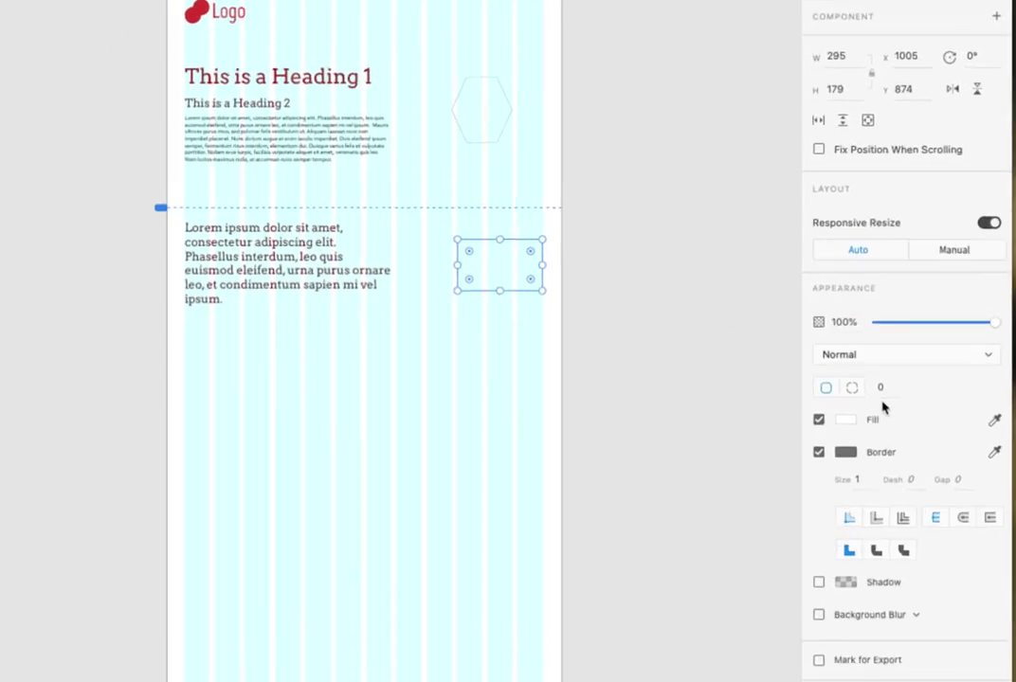
Step: Give the rectangle per-corner radii of 10, 20, 30 and 40
left_click(852, 388)
left_click(883, 386)
type("10")
key("Tab")
type("20")
key("Tab")
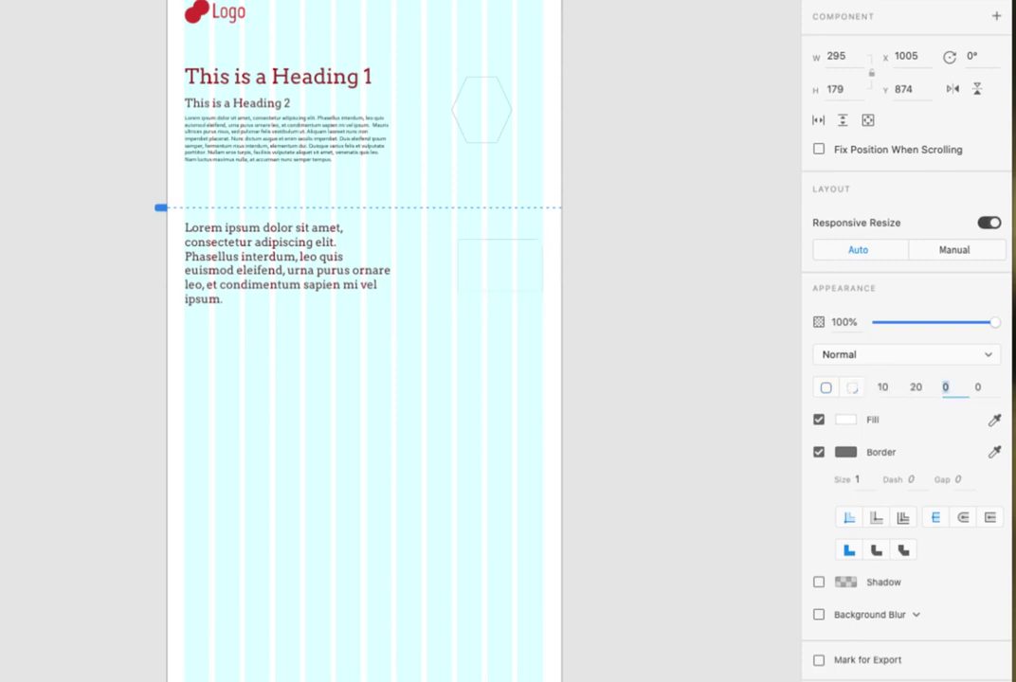
type("30")
key("Tab")
type("40")
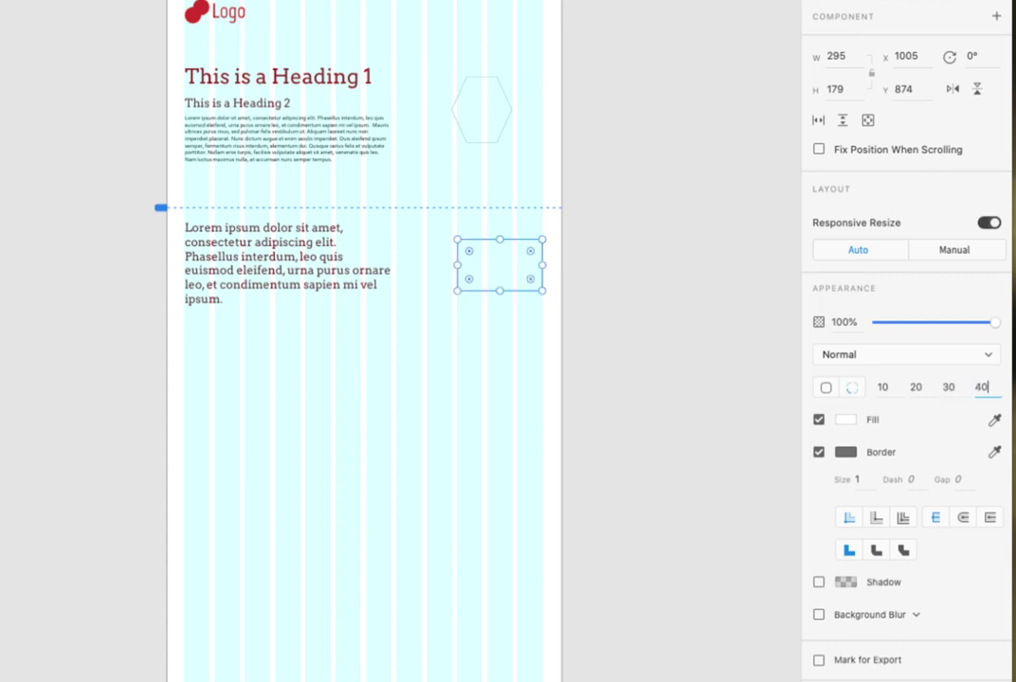
key("Tab")
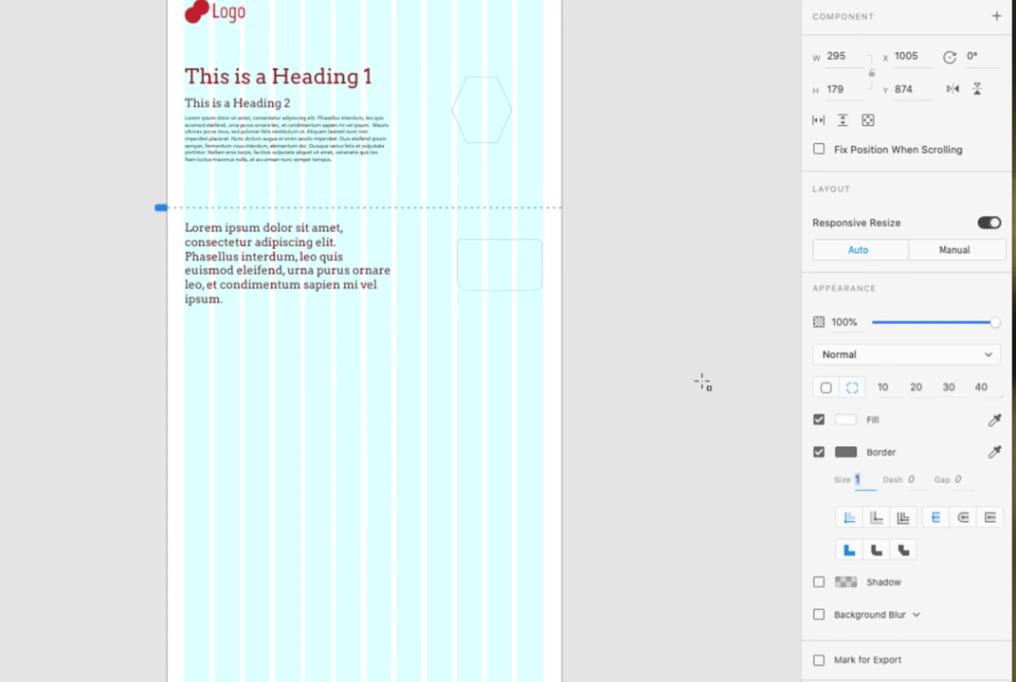
left_click(512, 268)
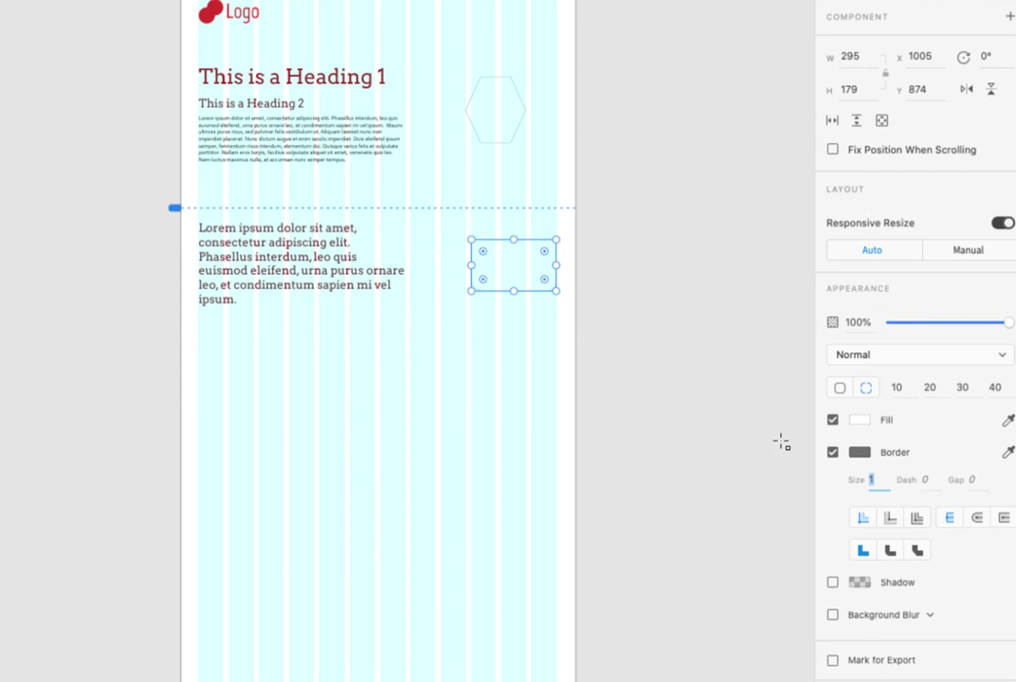
Step: Pick magenta #C51BD3 as the rounded rectangle's fill and return to the Select tool
left_click(859, 421)
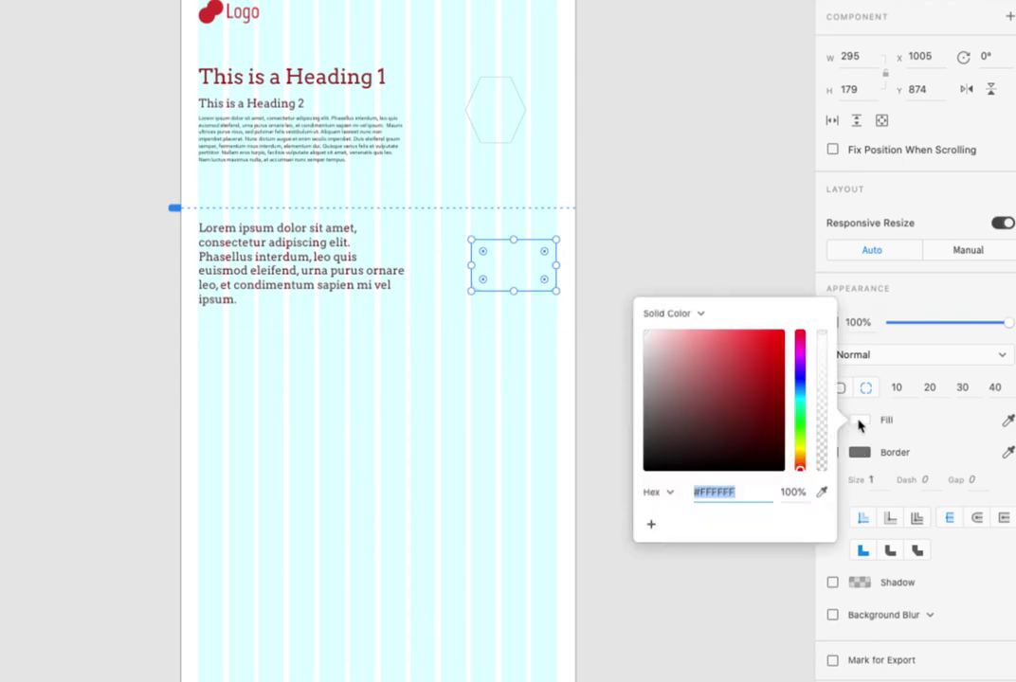
left_click(767, 357)
left_click(801, 359)
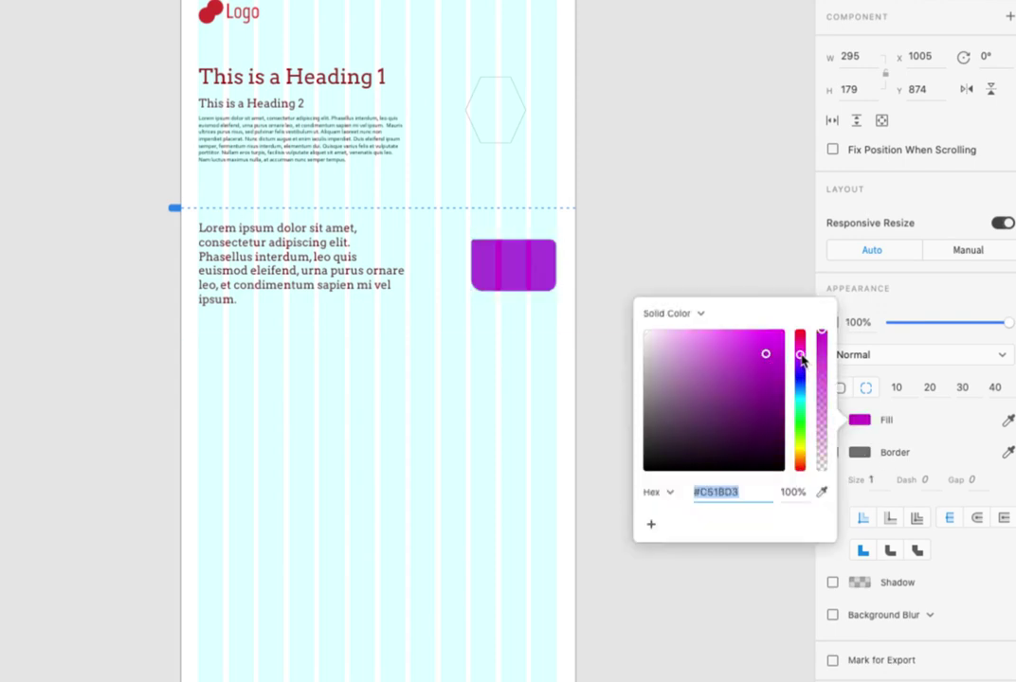
key("Escape")
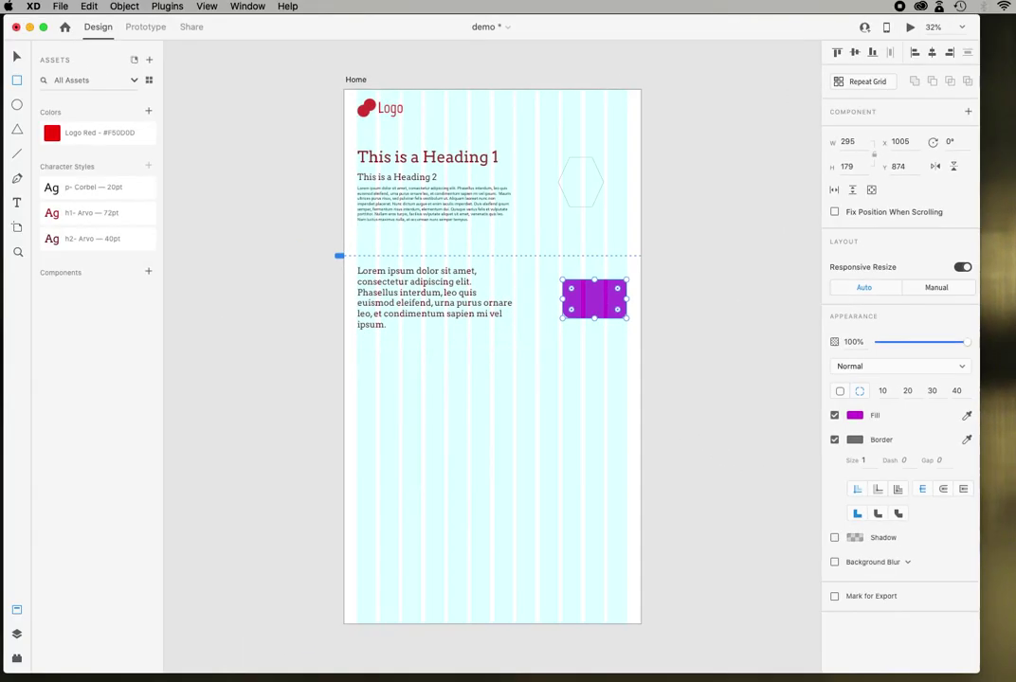
key("v")
Step: Show Layers, edit the rectangle's anchor points, pull a corner down, then delete its anchors
scroll(493, 357, "up", 5)
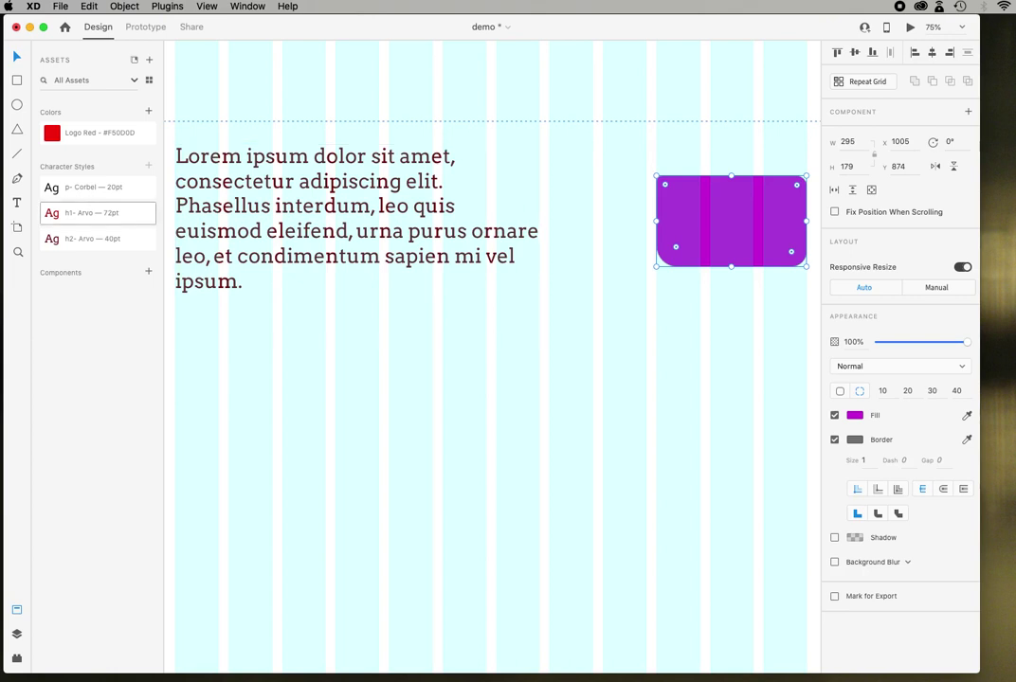
key("super+y")
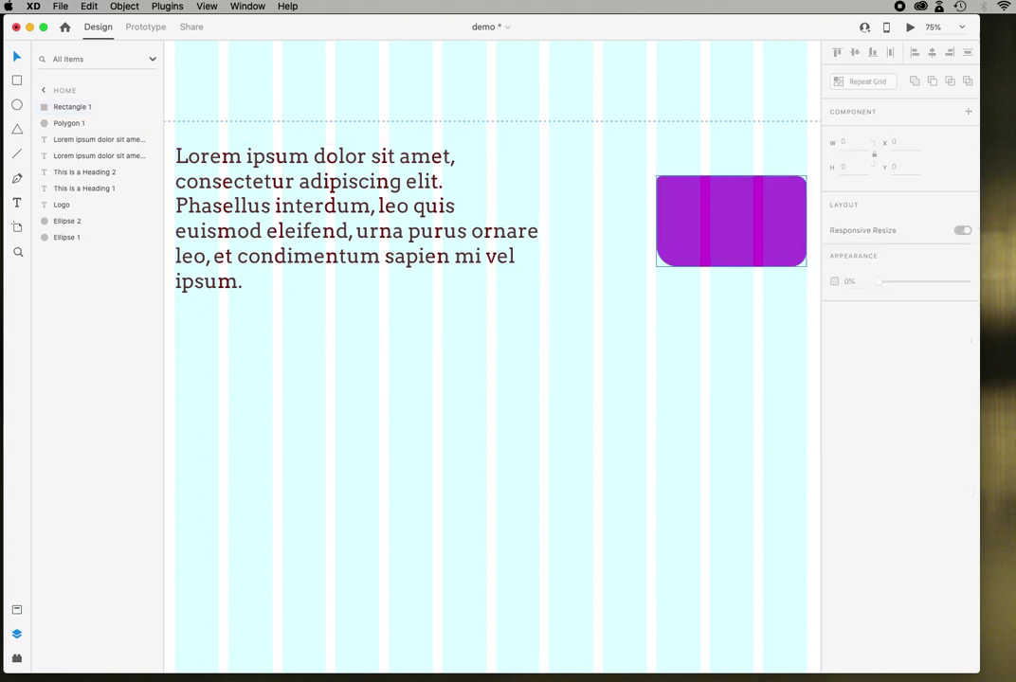
key("Return")
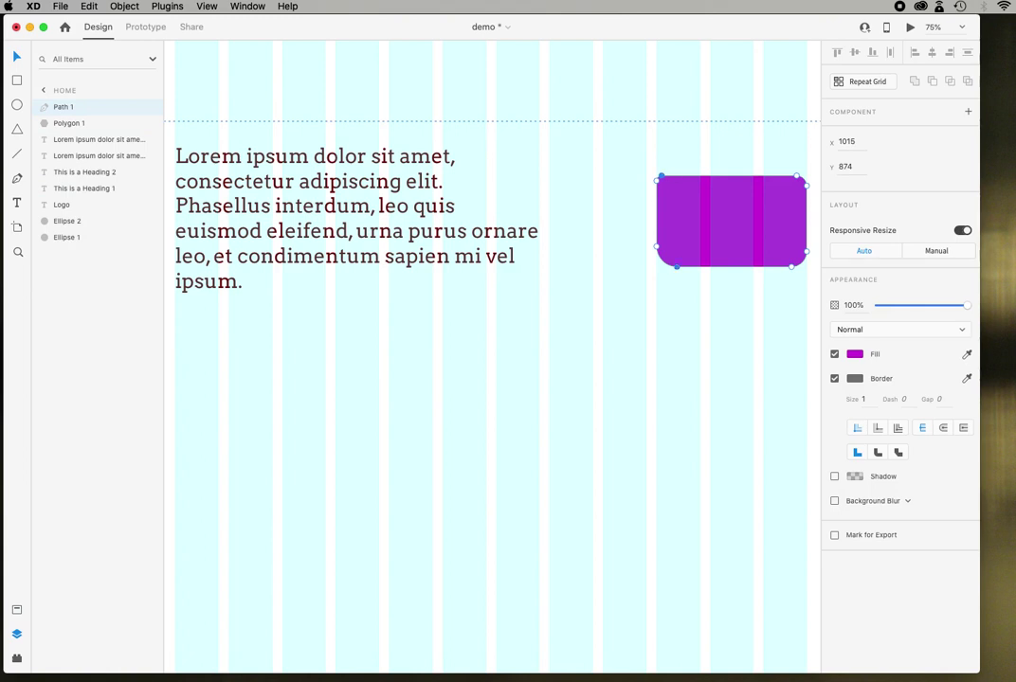
left_click_drag(676, 268, 678, 328)
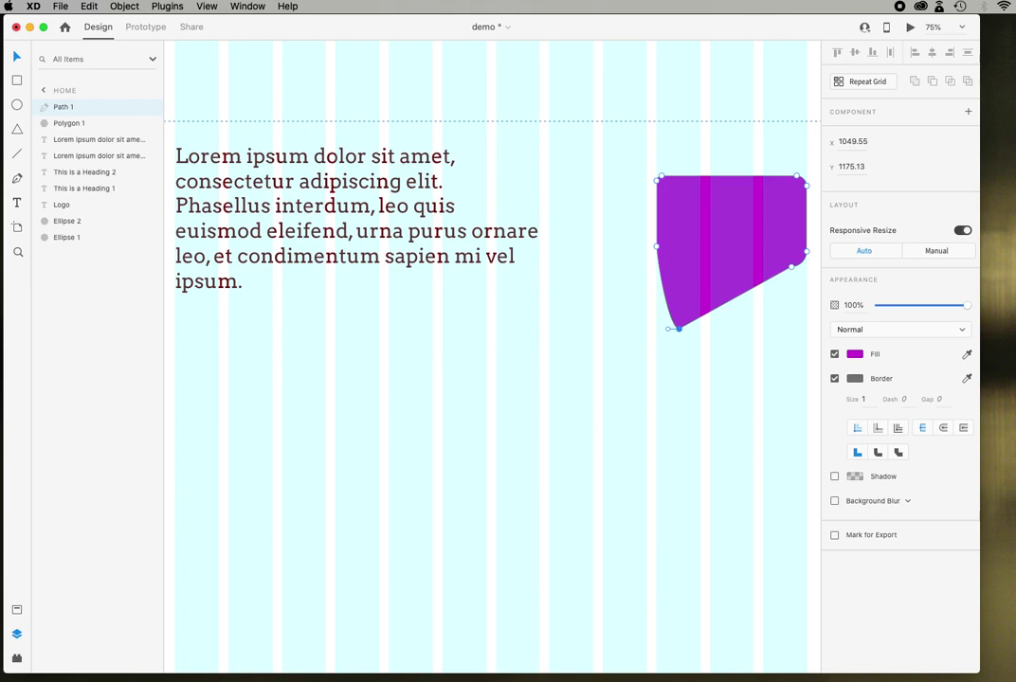
key("super+0")
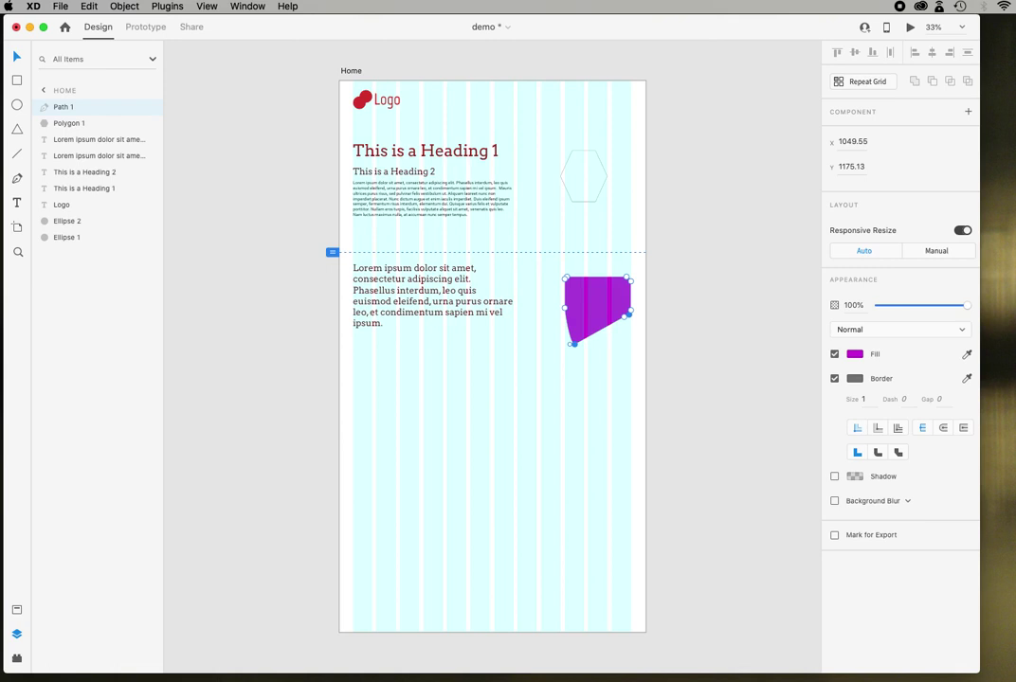
key("BackSpace")
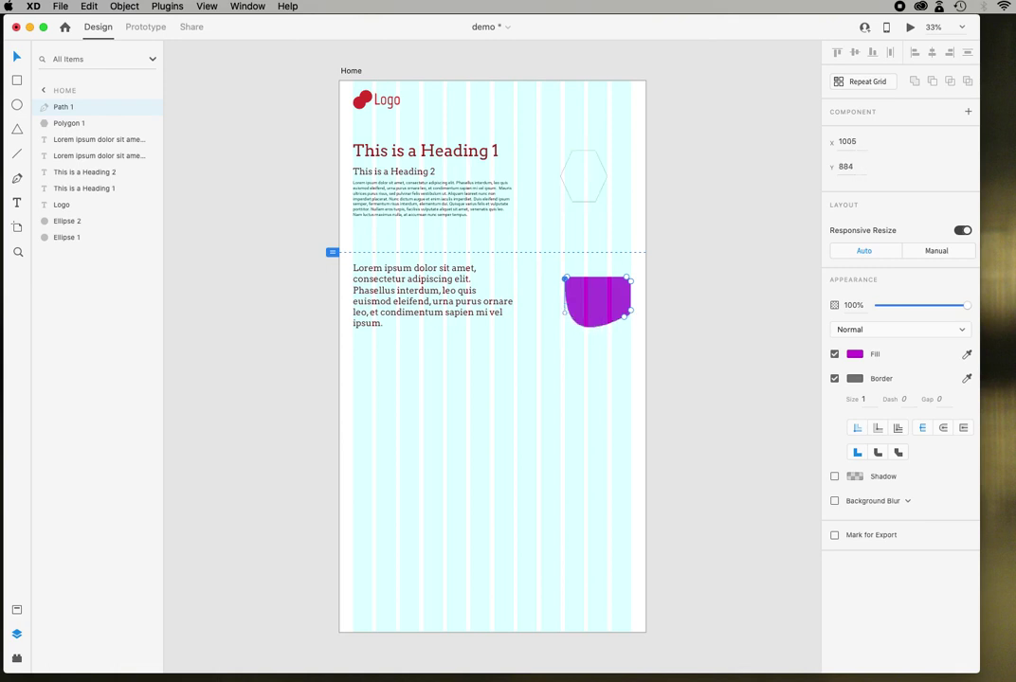
key("BackSpace")
key("BackSpace")
key("BackSpace")
key("BackSpace")
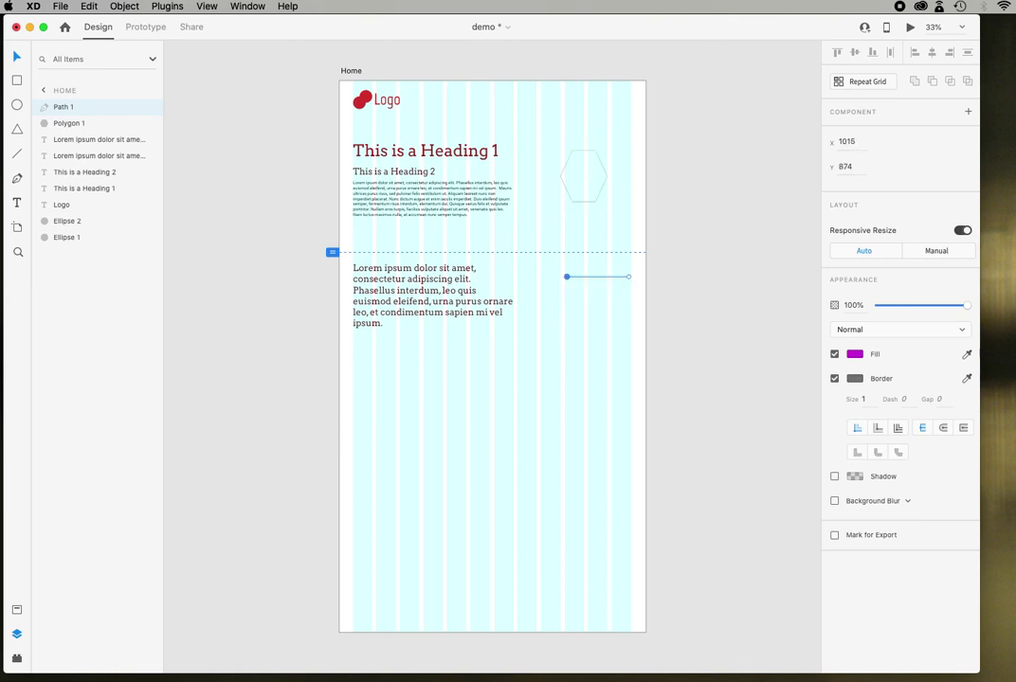
Step: Select the hexagon and switch the left sidebar to the Assets panel
left_click(584, 176)
key("BackSpace")
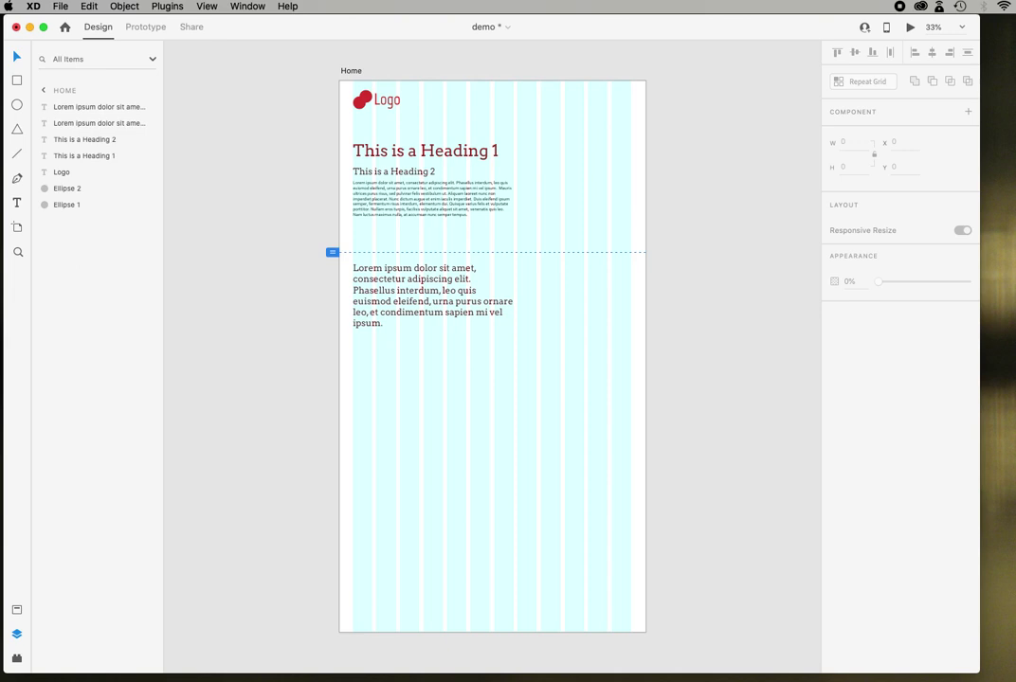
key("super+shift+y")
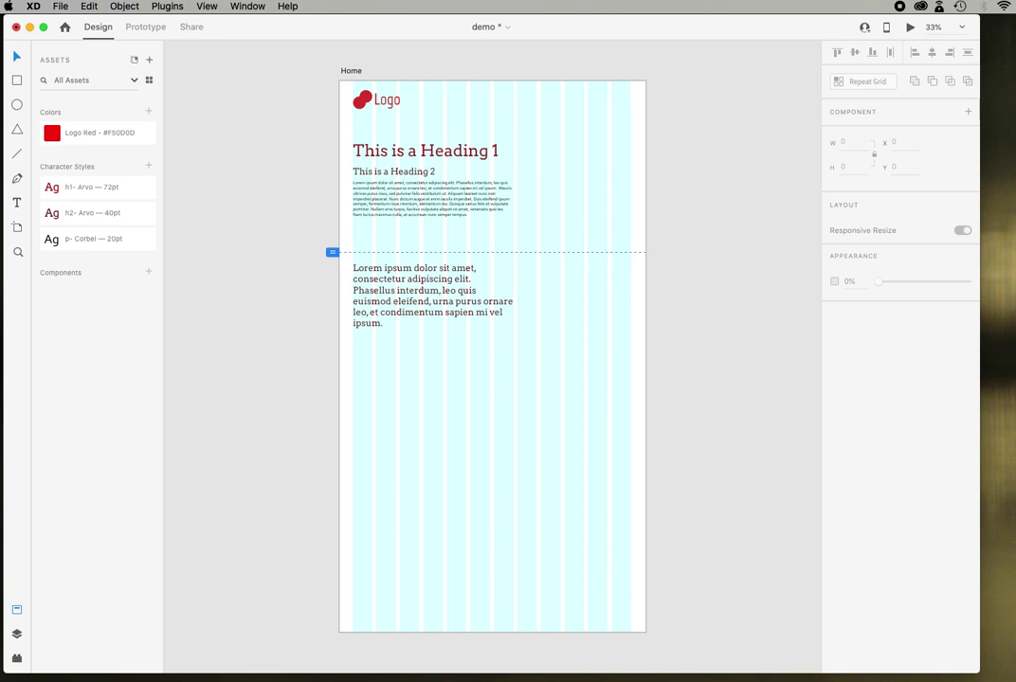
Step: Make the logo group a component named 'Logo' and reselect it on the artboard at 100%
left_click(363, 99)
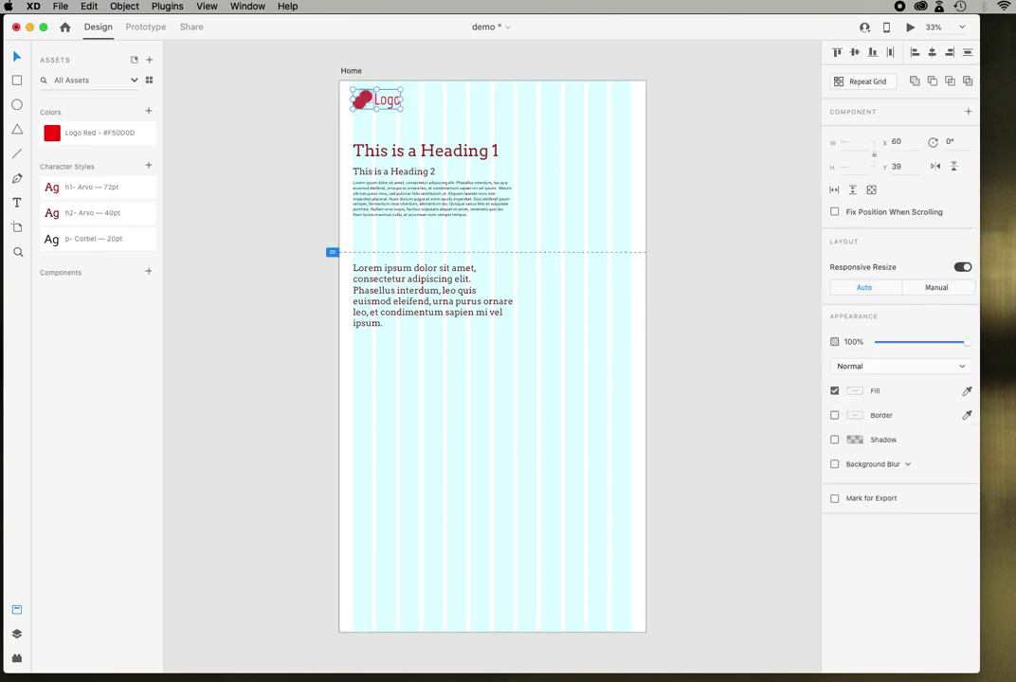
key("super+k")
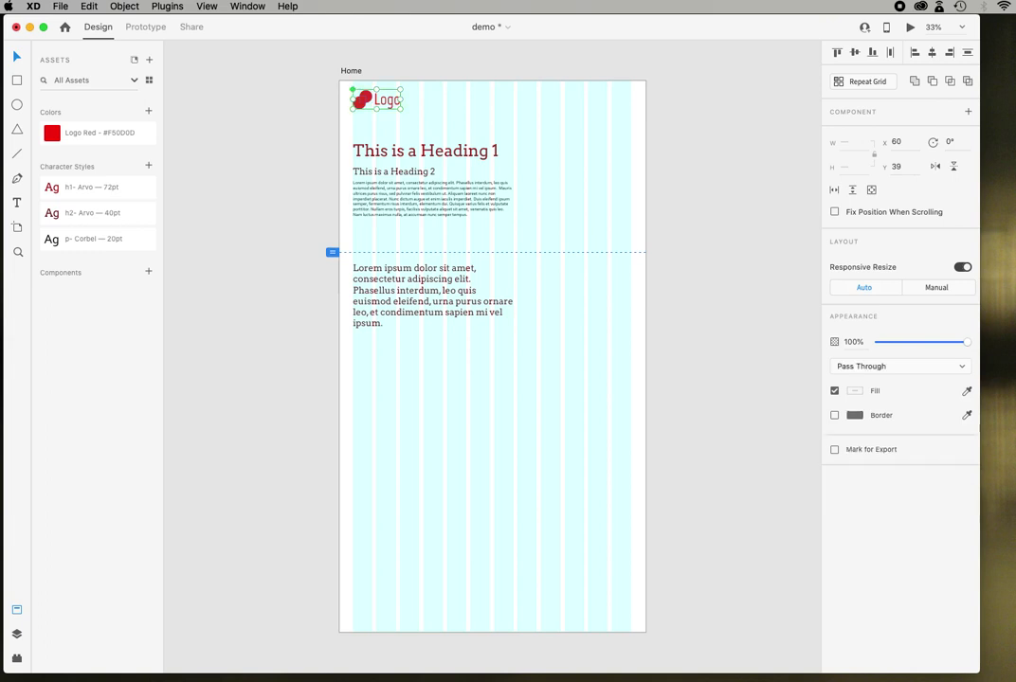
double_click(85, 293)
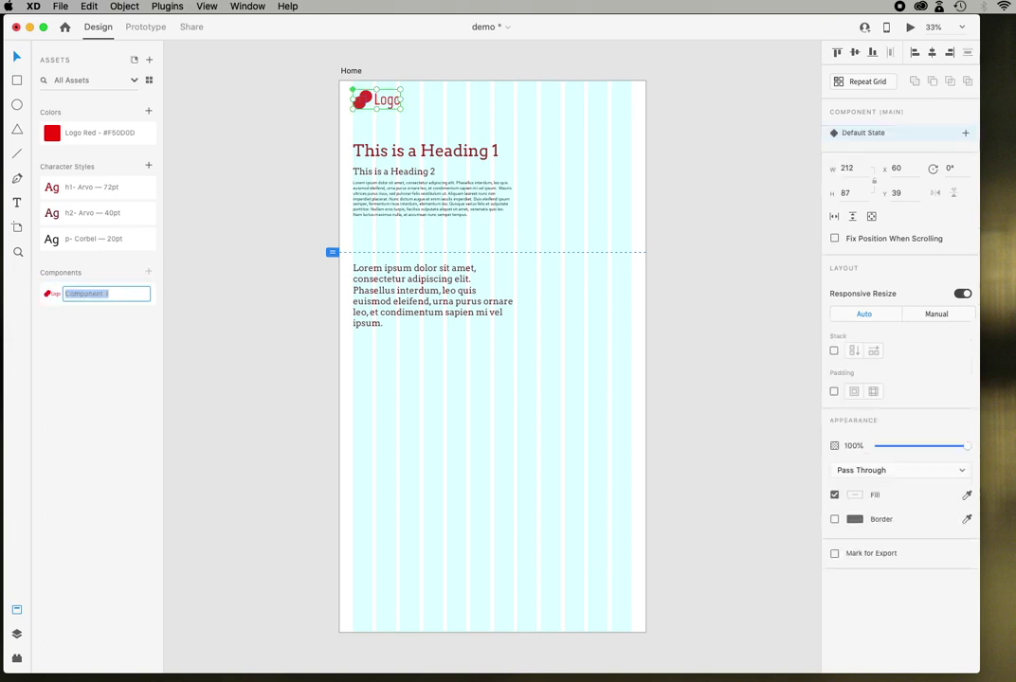
type("Logo")
left_click(200, 297)
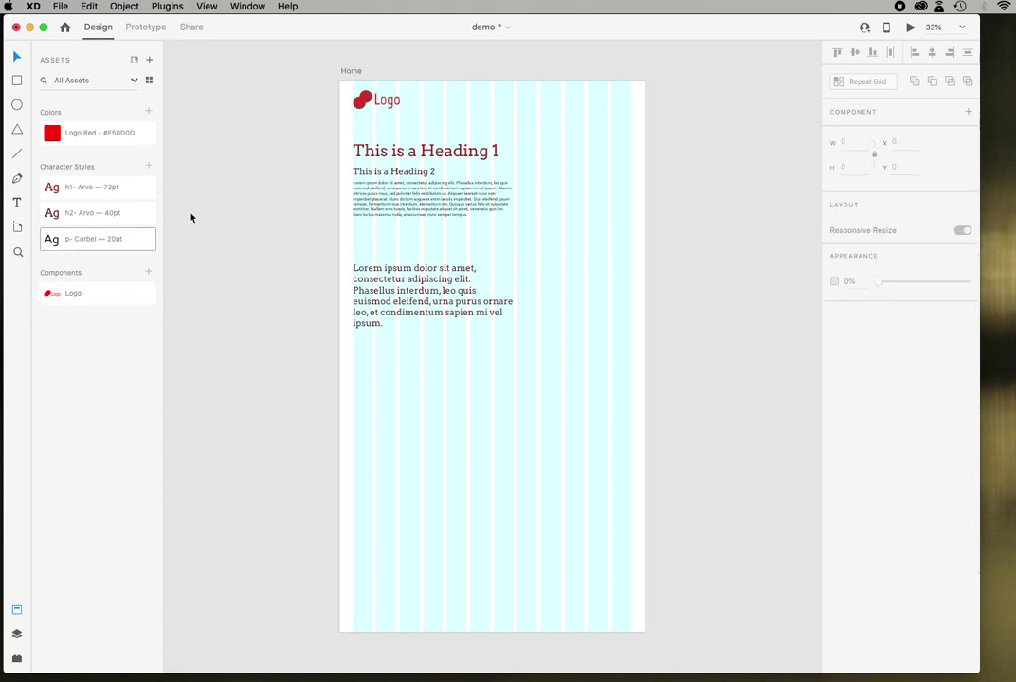
left_click_drag(326, 81, 454, 122)
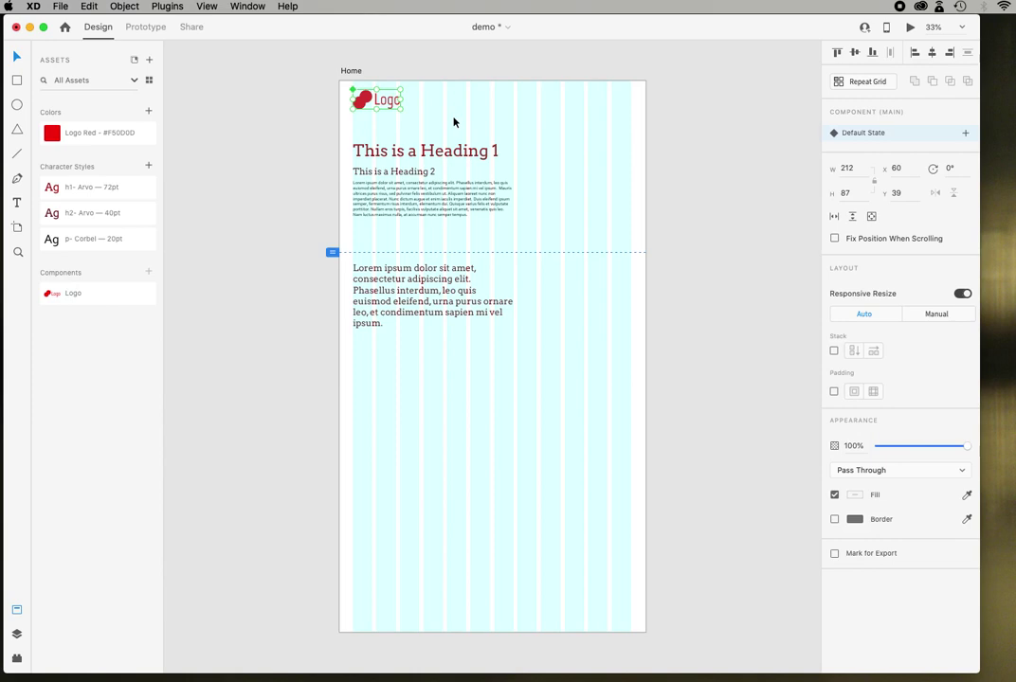
left_click(293, 144)
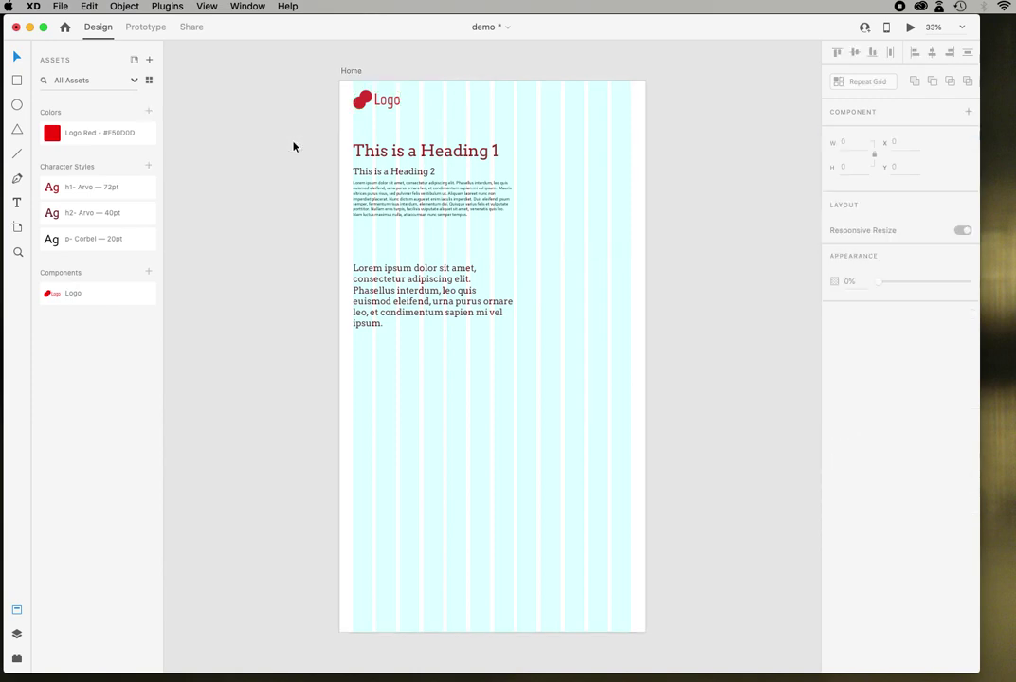
left_click_drag(329, 73, 451, 129)
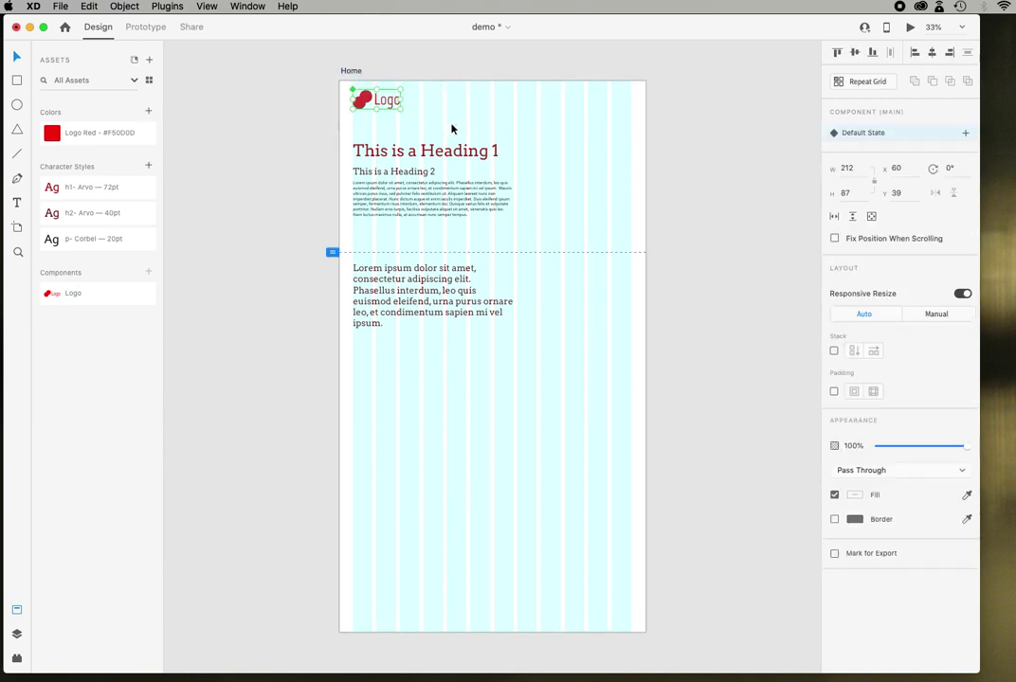
key("super+1")
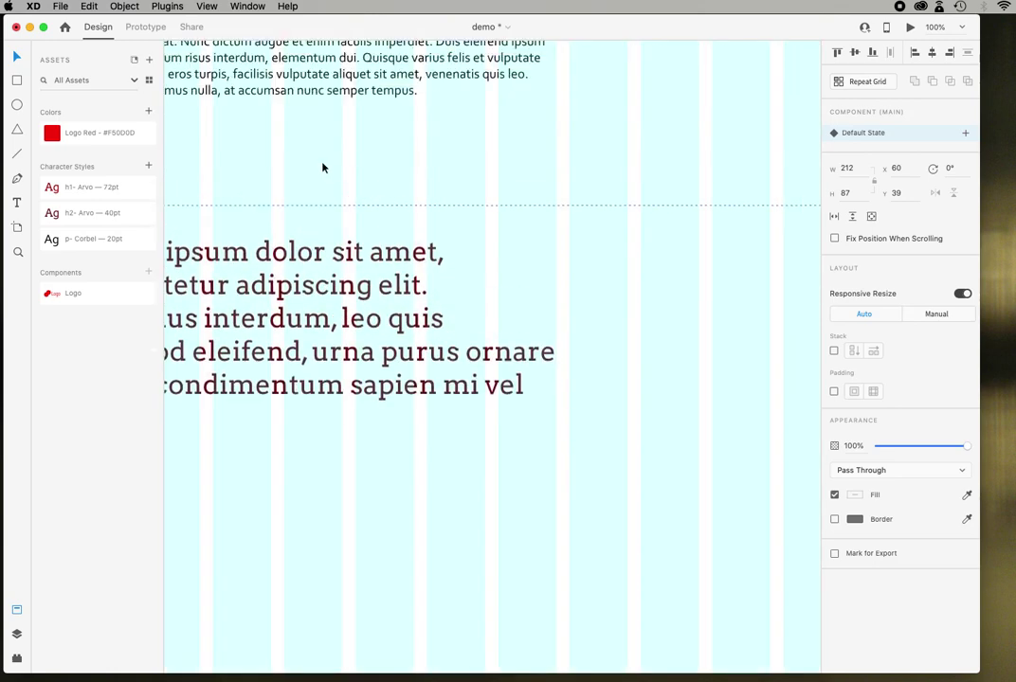
Step: Duplicate the Logo to the right, drag another Logo instance below it, and align the two
scroll(289, 166, "up", 7)
scroll(245, 245, "left", 6)
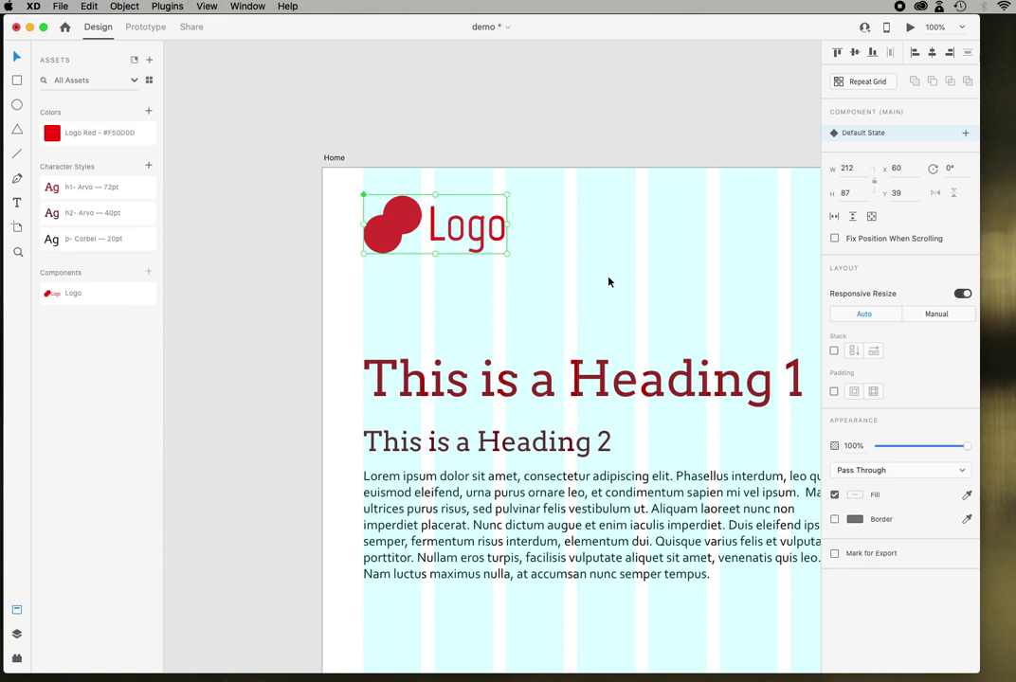
key("super+d")
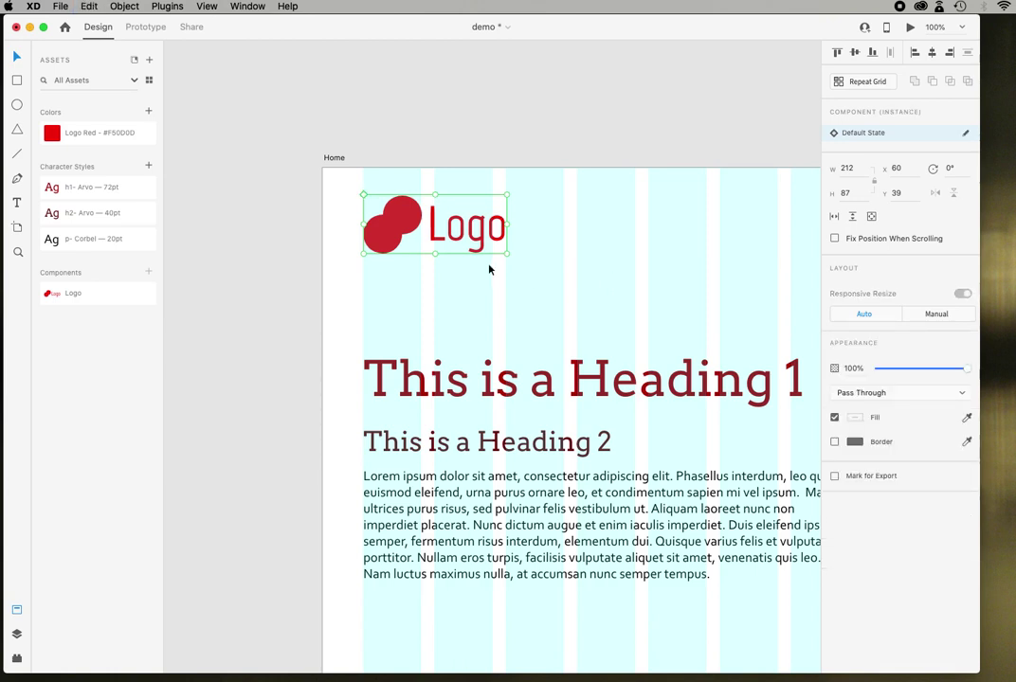
left_click_drag(403, 222, 652, 222)
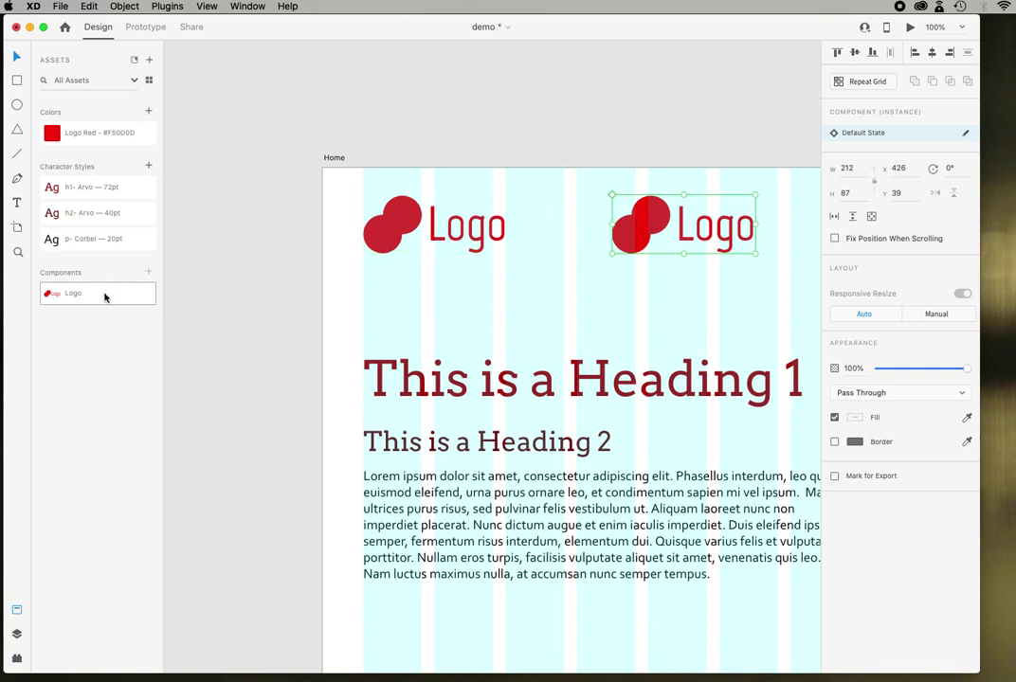
left_click_drag(104, 298, 716, 306)
left_click_drag(647, 306, 591, 301)
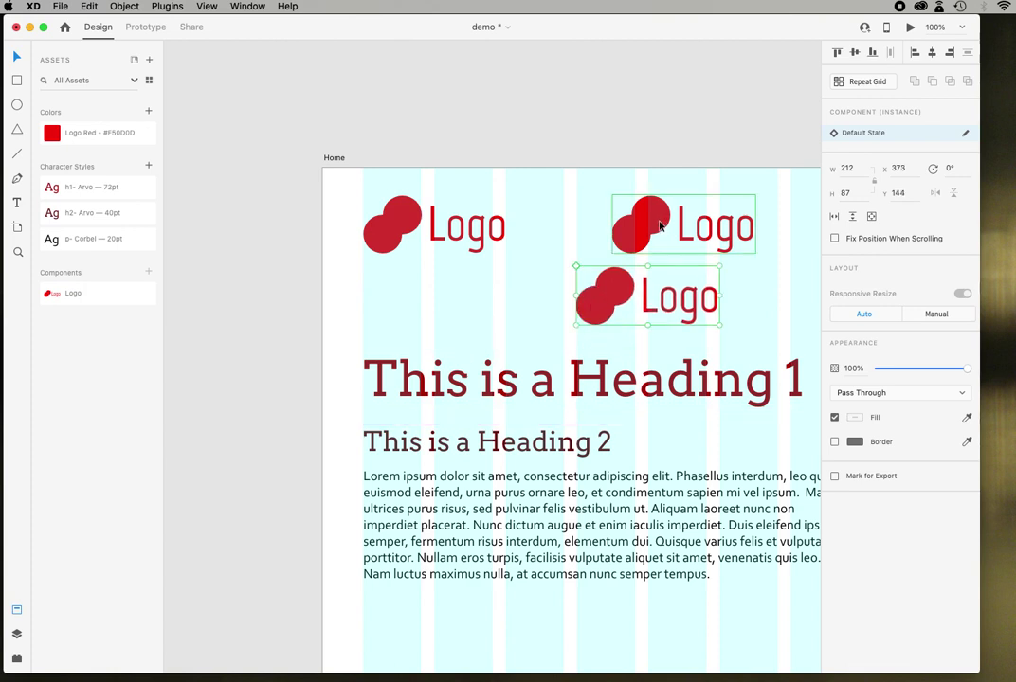
left_click_drag(661, 224, 626, 227)
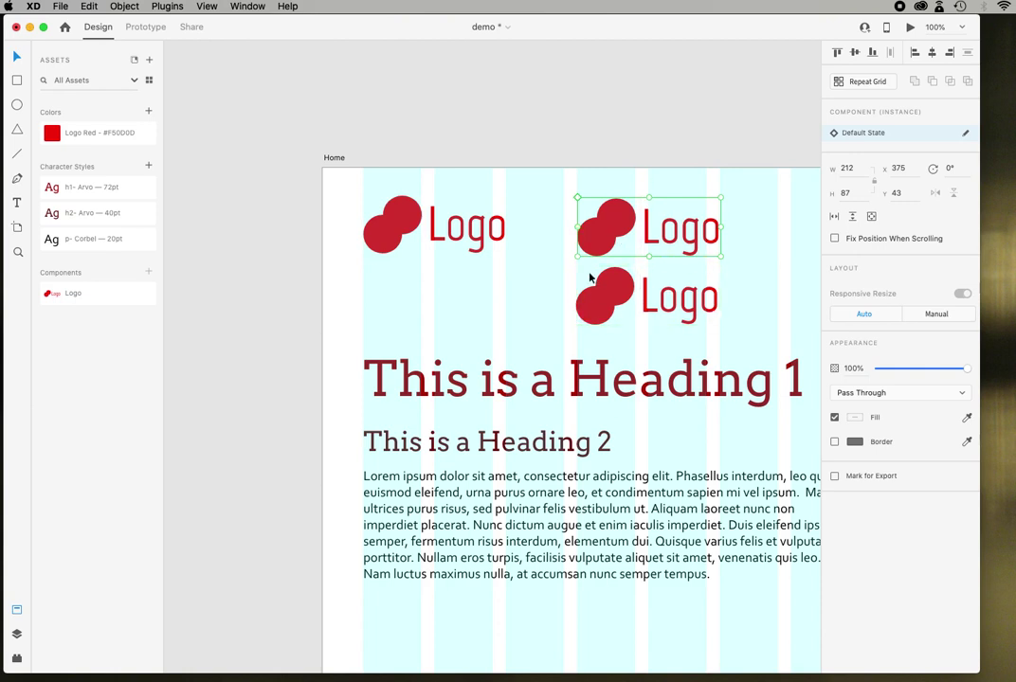
Step: Fill the lower circle of the main Logo component with green #0DF531
left_click(386, 237)
double_click(386, 237)
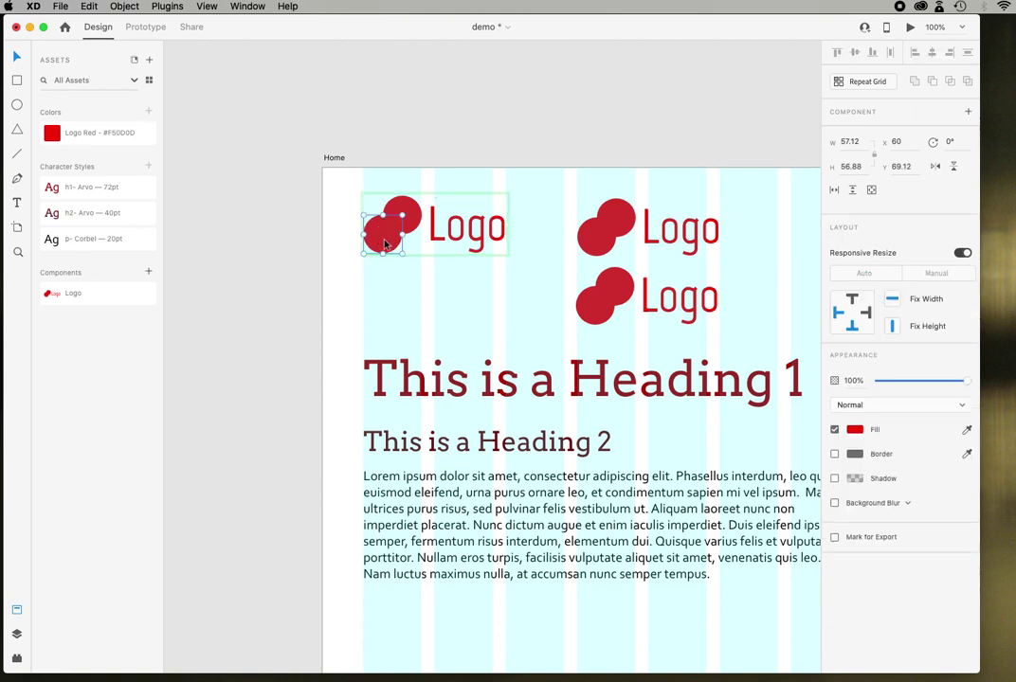
left_click(855, 431)
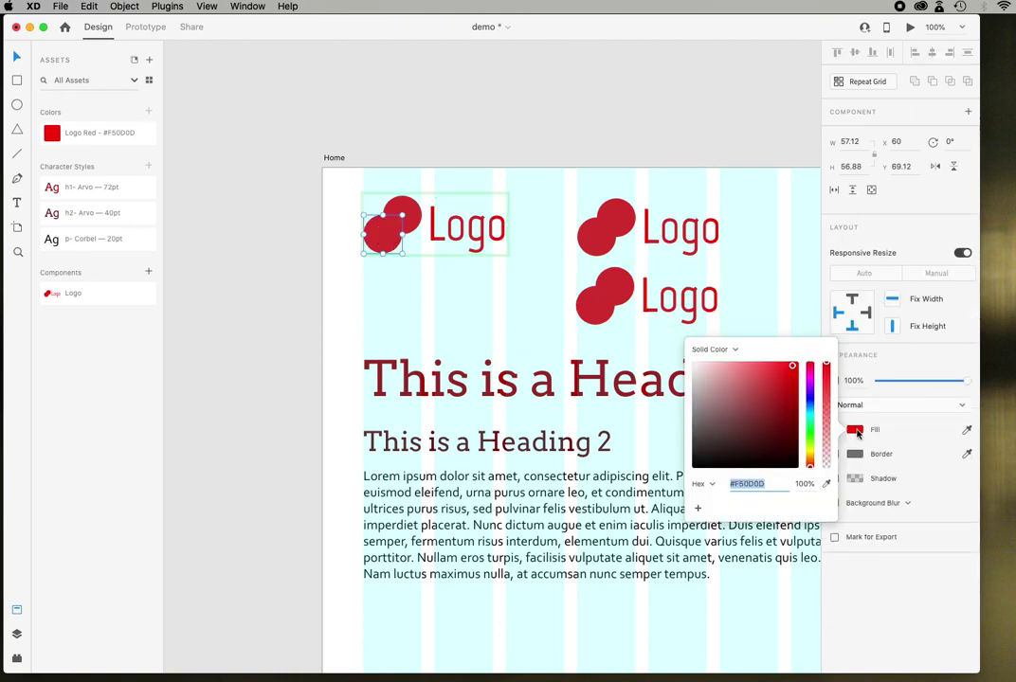
left_click(810, 428)
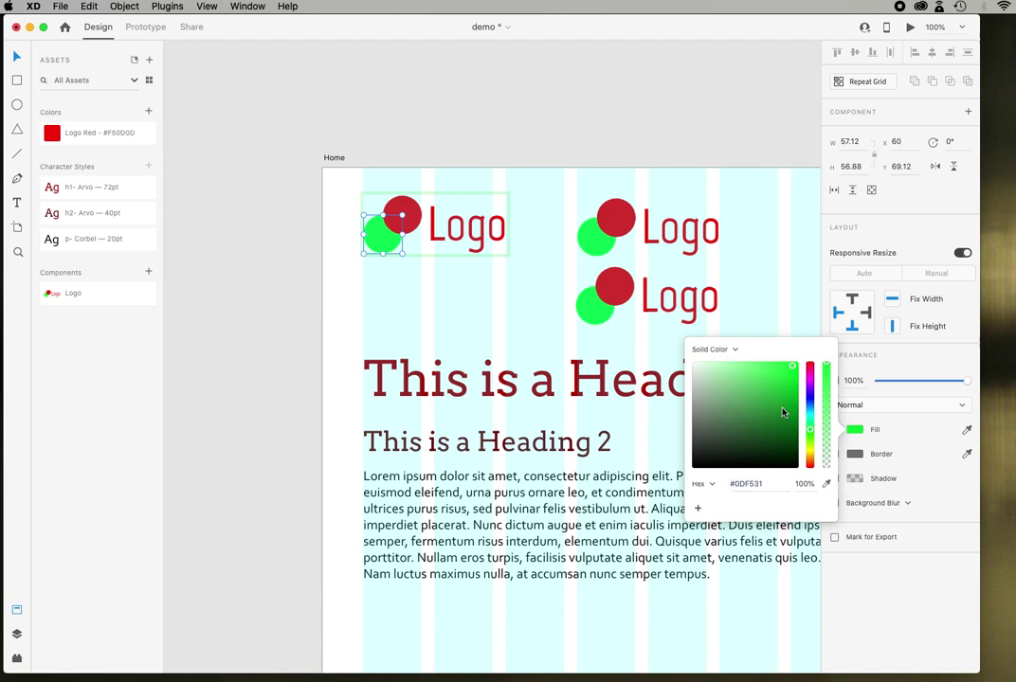
key("Escape")
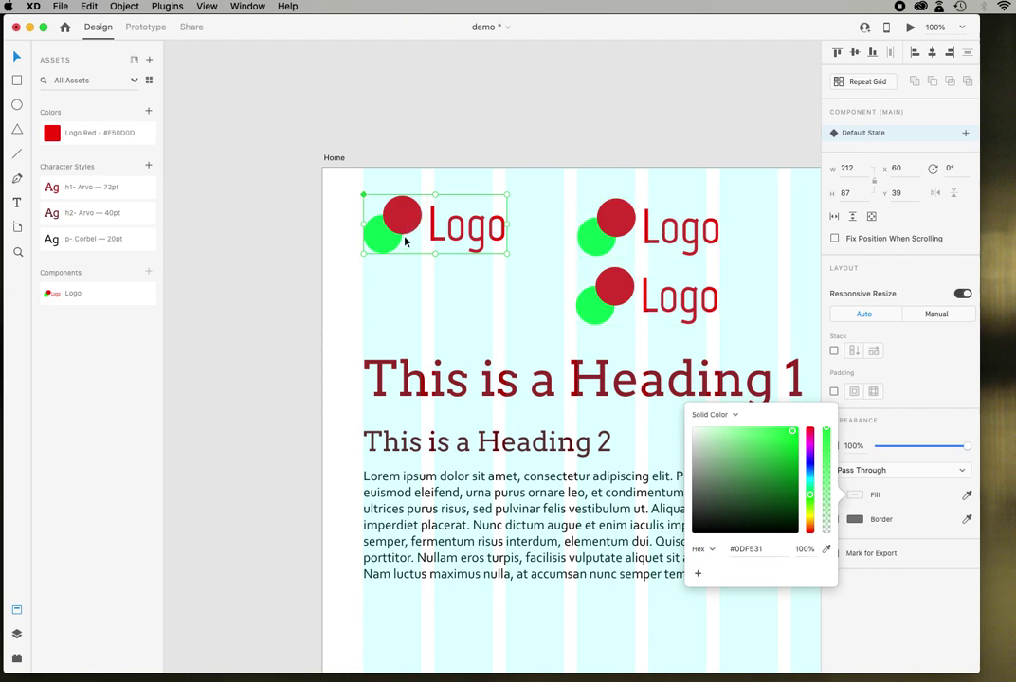
Step: Override the upper-right Logo instance's text colour to blue #4454D3
double_click(676, 242)
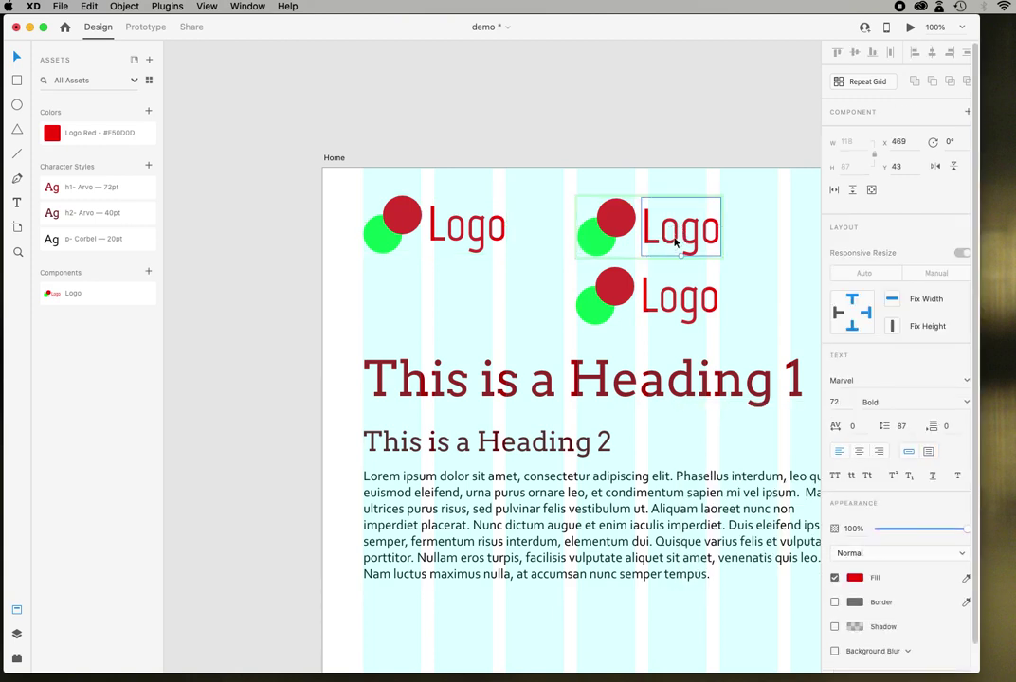
left_click(857, 578)
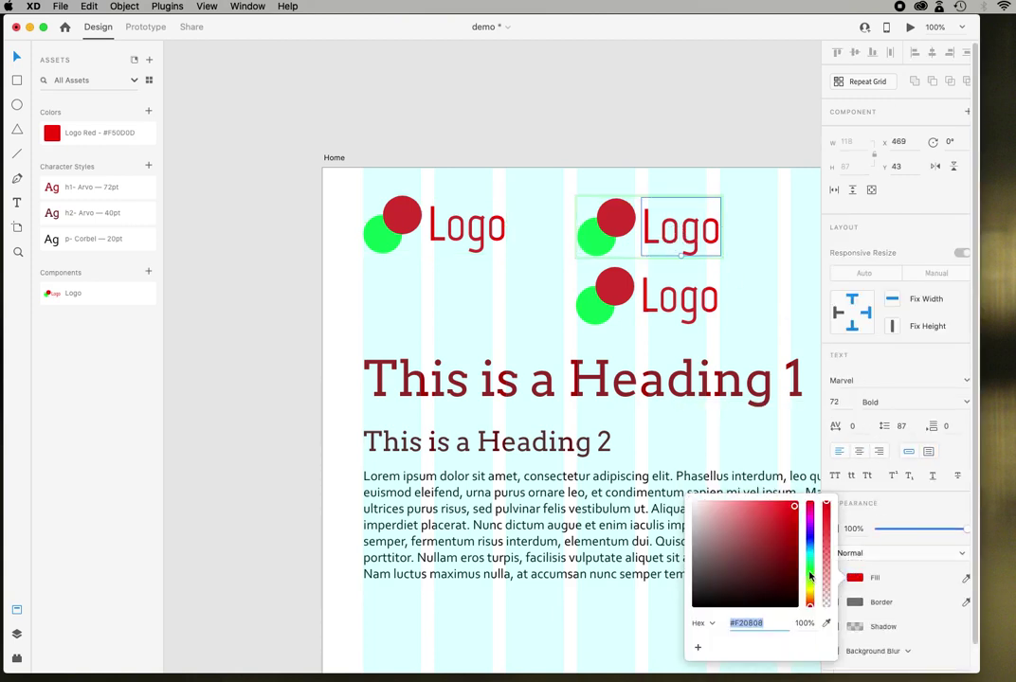
left_click(811, 542)
left_click(764, 519)
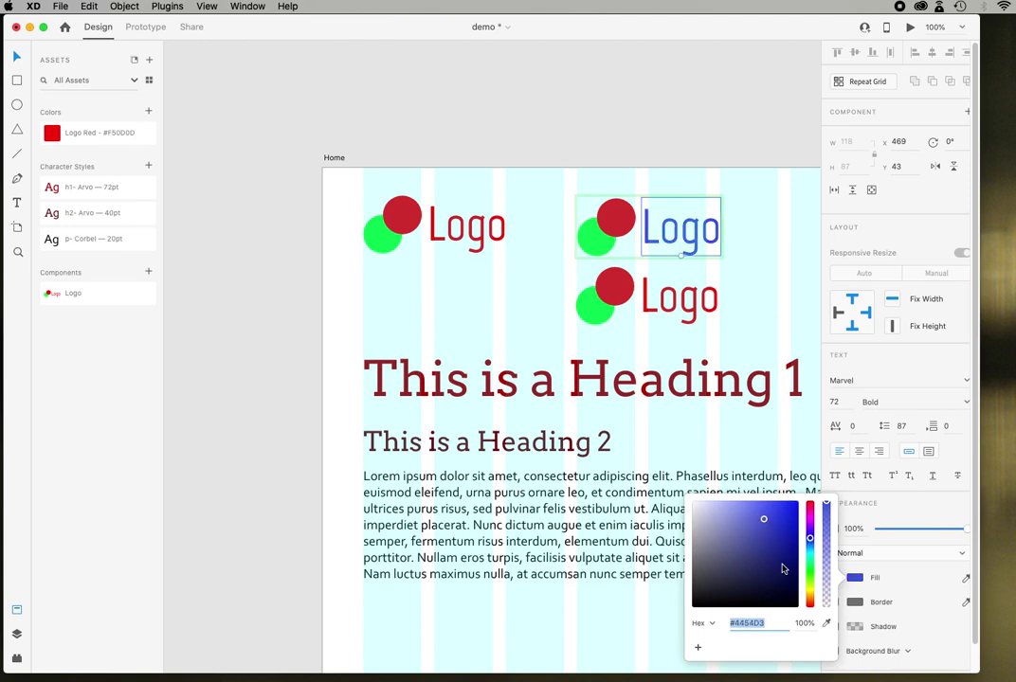
key("Escape")
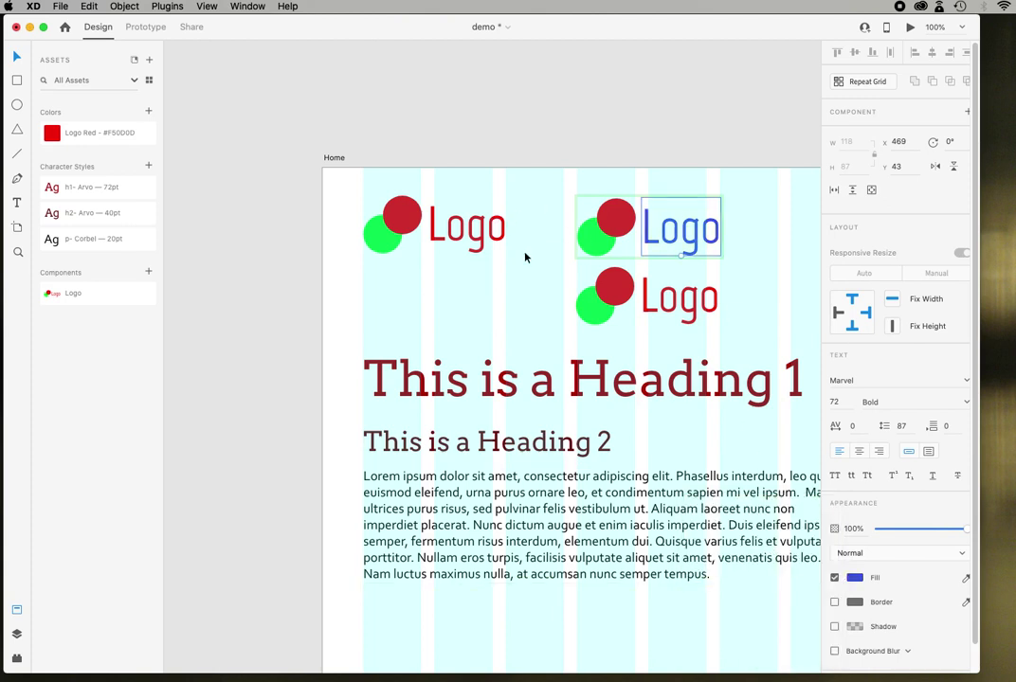
left_click(540, 202)
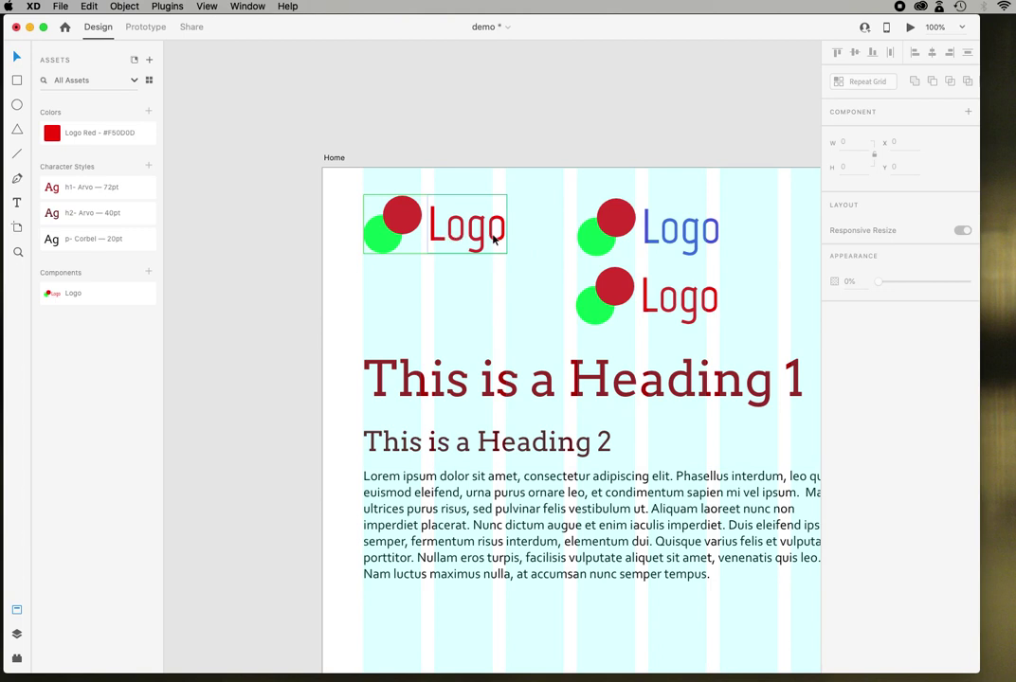
Step: Move the main Logo off the artboard, add a fresh instance, and delete the blue and lower instances
left_click_drag(483, 233, 253, 252)
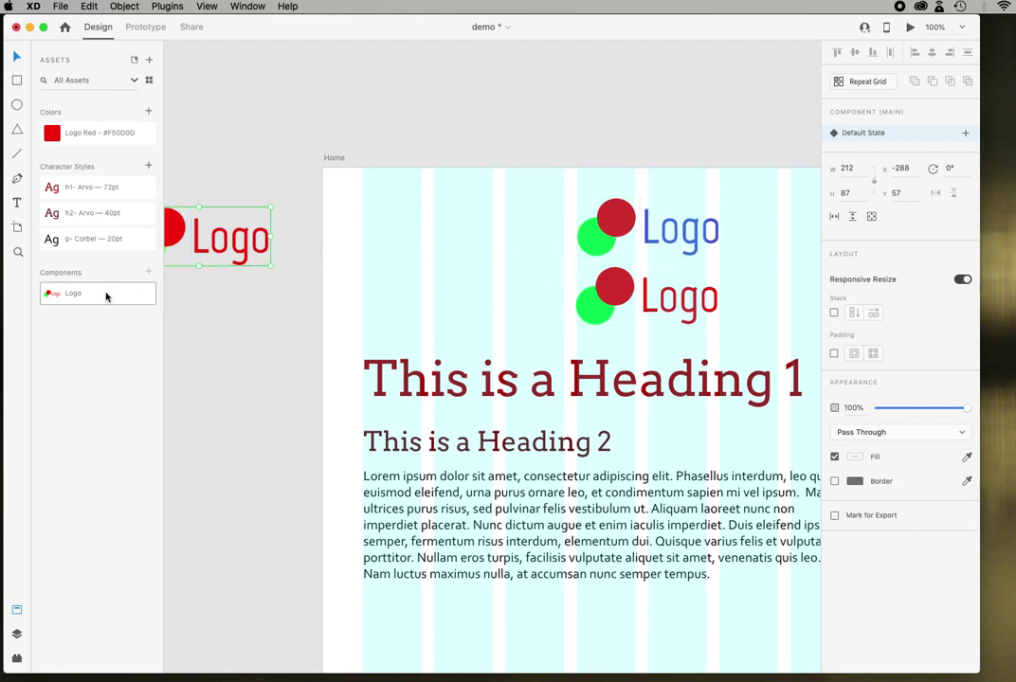
left_click_drag(104, 293, 470, 244)
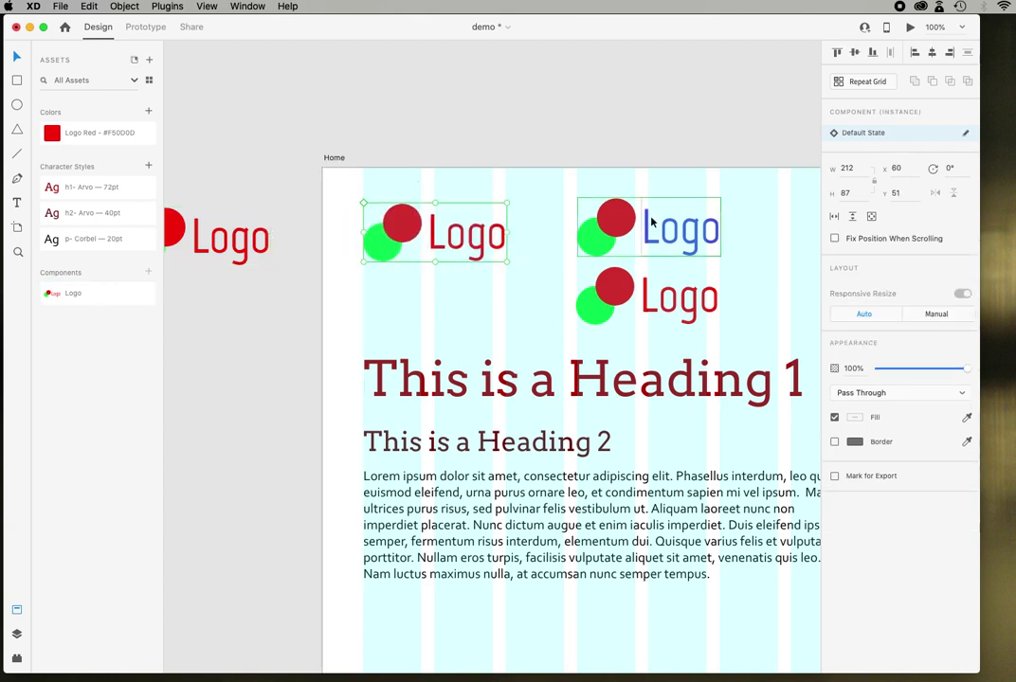
left_click(663, 228)
key("Delete")
left_click(648, 296)
key("Delete")
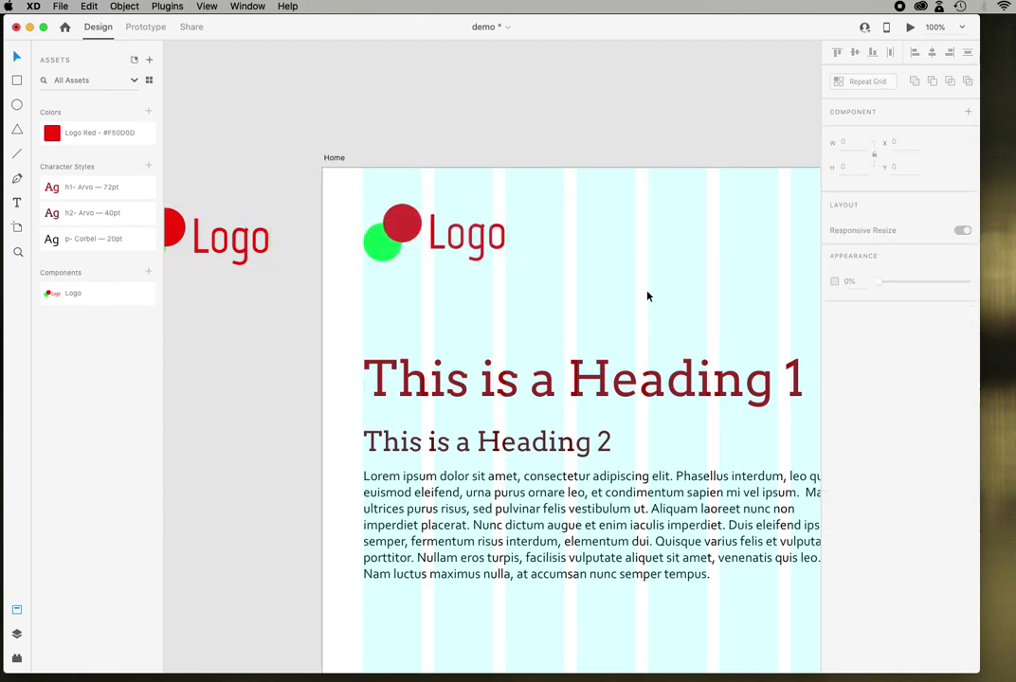
Step: Eyedrop the red circle's colour onto the Logo's green circle
left_click_drag(469, 310, 611, 297)
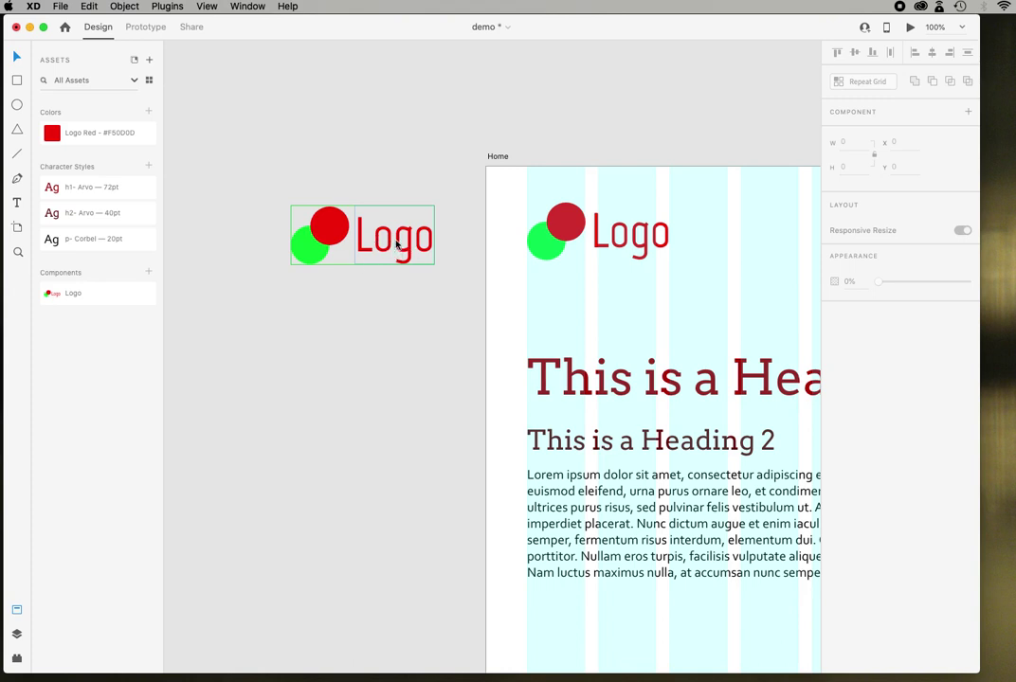
double_click(311, 250)
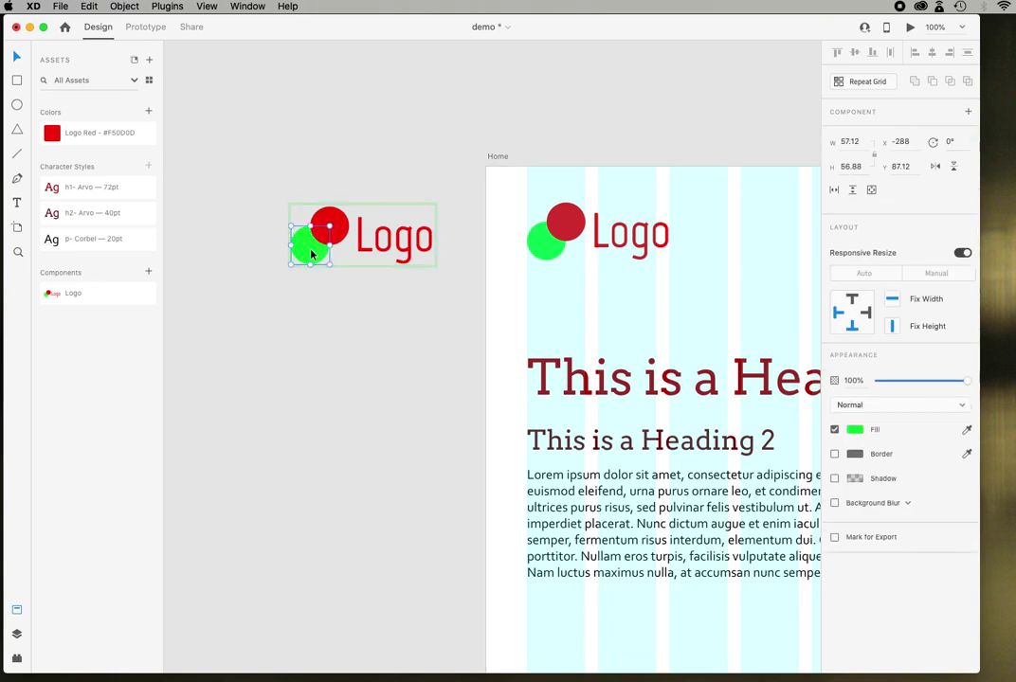
left_click(966, 428)
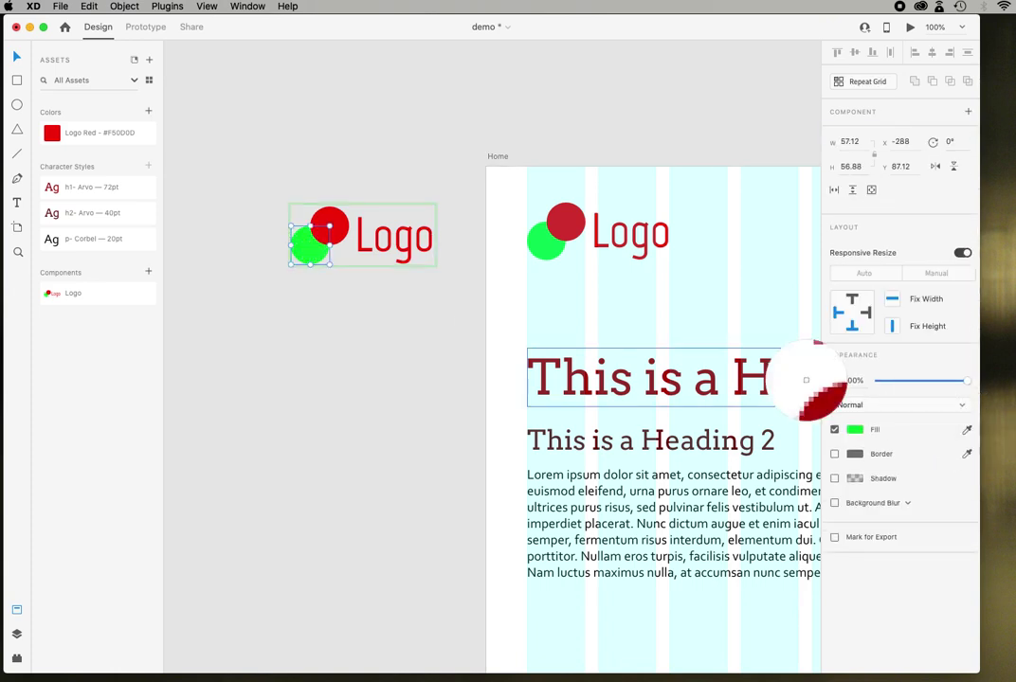
left_click(326, 219)
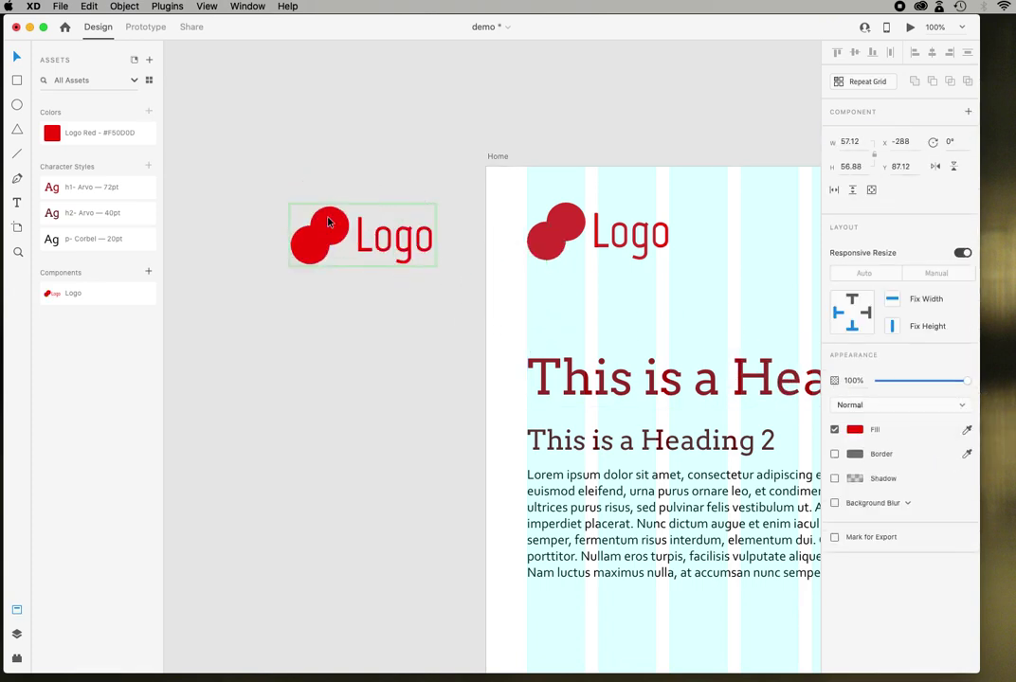
left_click(347, 322)
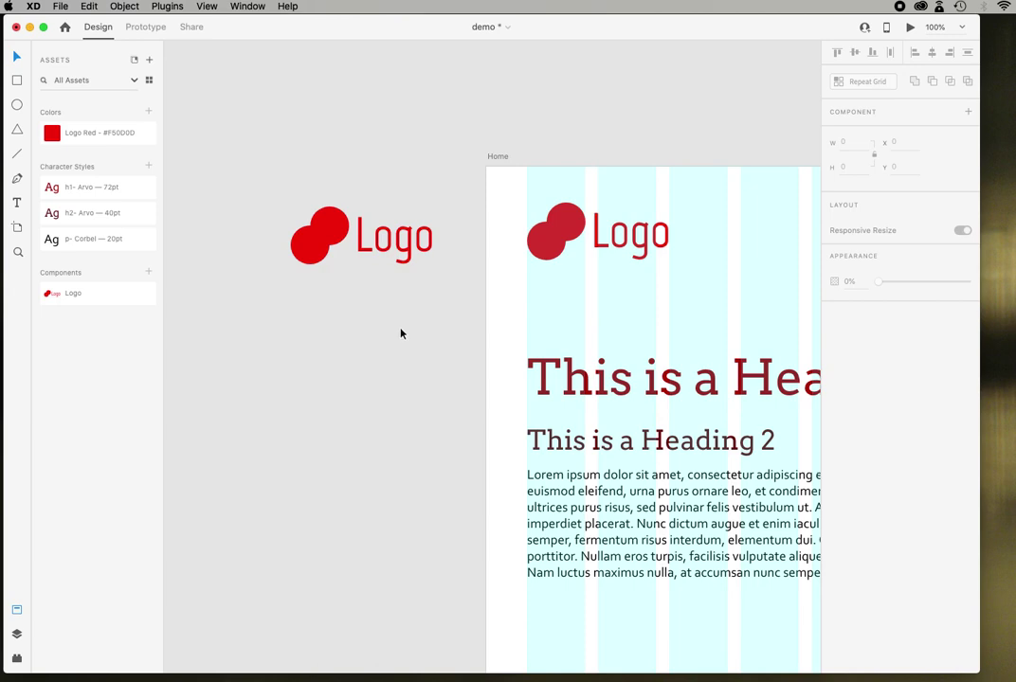
Step: Nudge the main Logo component slightly left on the pasteboard
mouse_move(635, 317)
left_mouse_down()
mouse_move(578, 335)
mouse_move(639, 306)
left_mouse_up()
left_click(359, 243)
left_click_drag(358, 243, 286, 237)
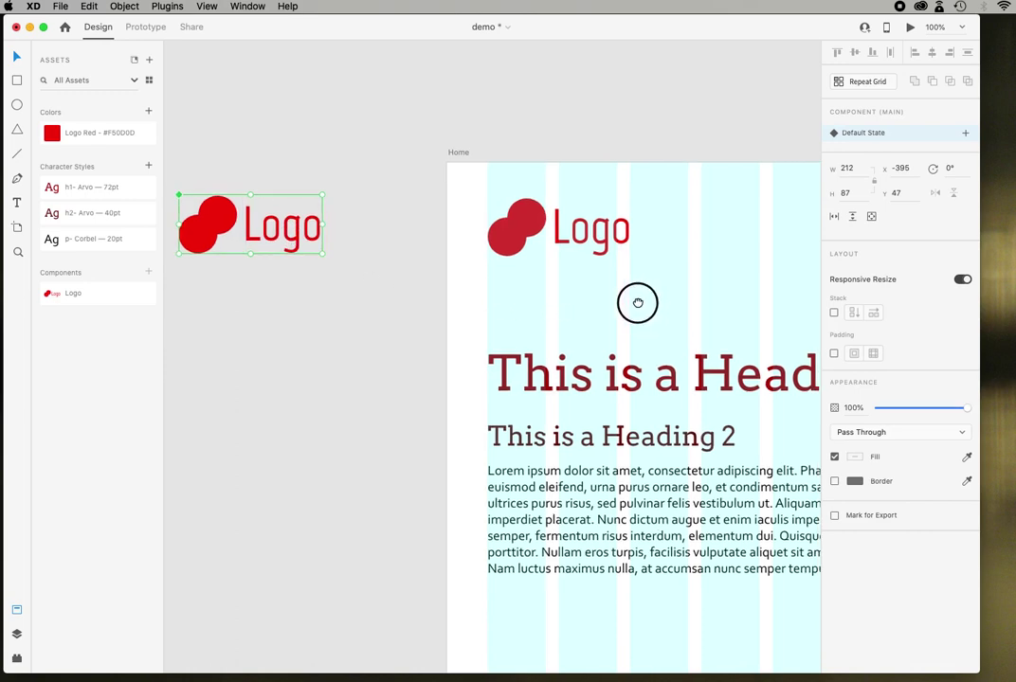
Step: Zoom out to 50% and scroll down to the empty lower part of the Home artboard
left_click_drag(640, 301, 530, 296)
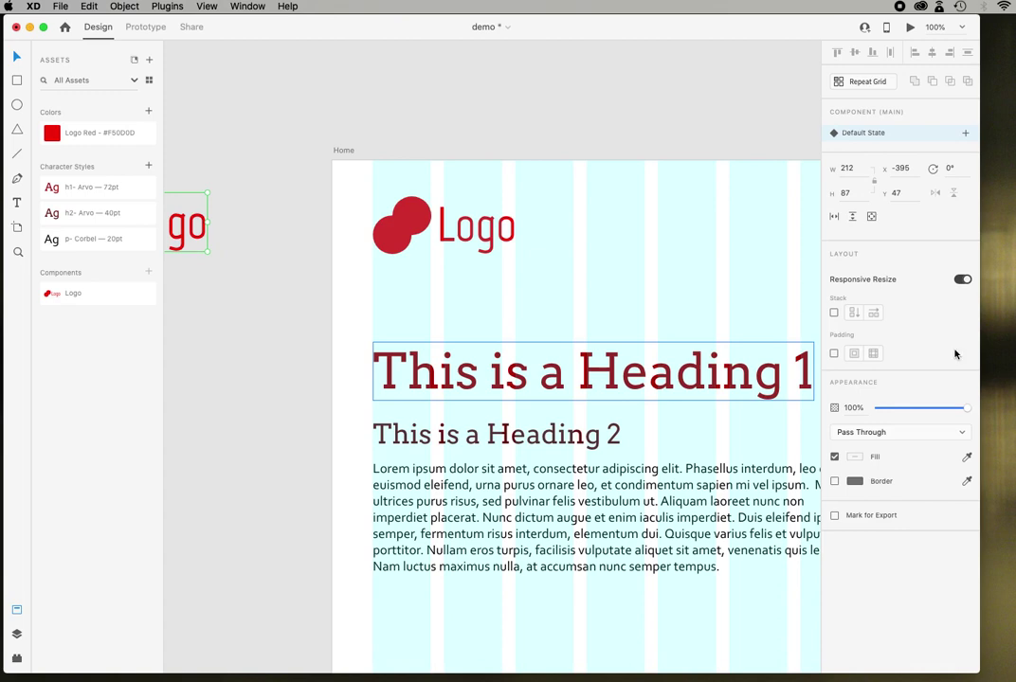
scroll(717, 350, "down", 1)
left_click_drag(704, 369, 550, 199)
key("super+minus")
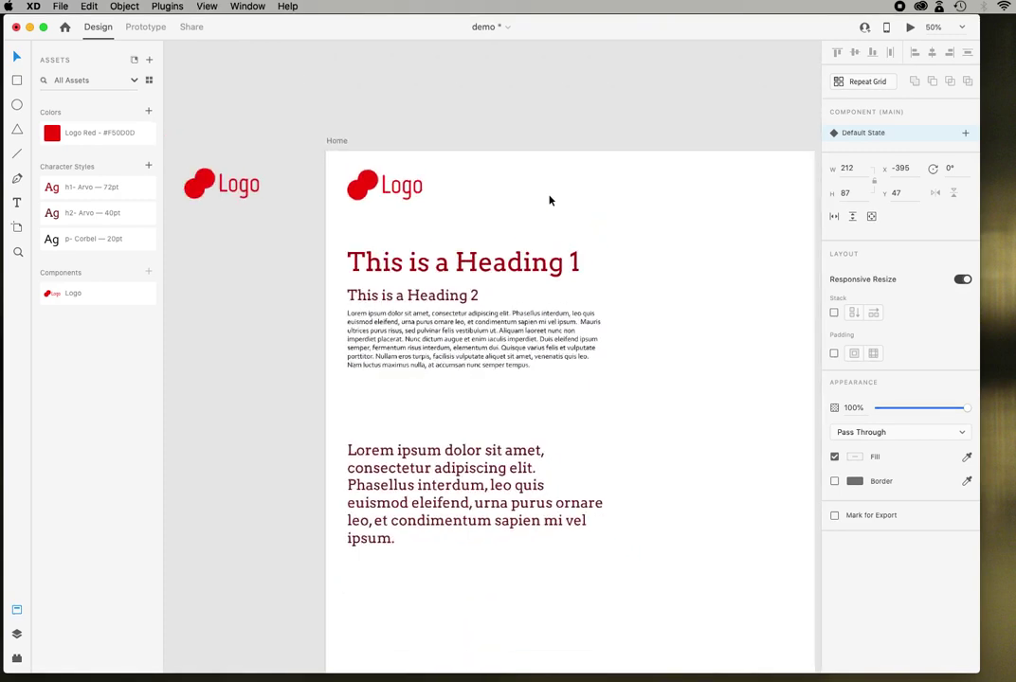
scroll(582, 462, "down", 5)
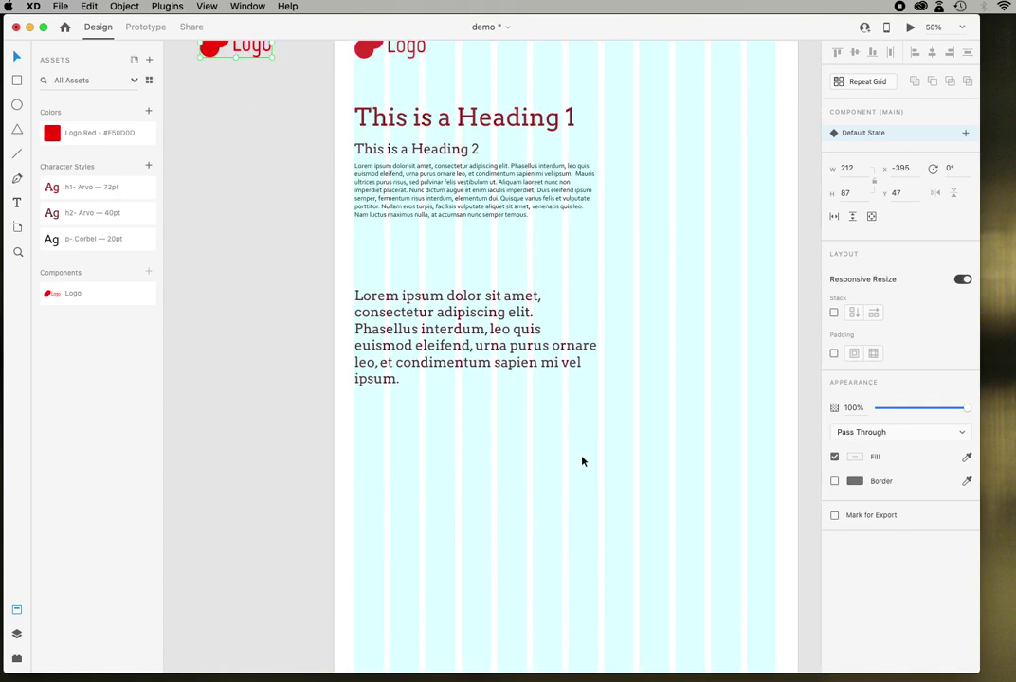
left_click_drag(581, 461, 487, 331)
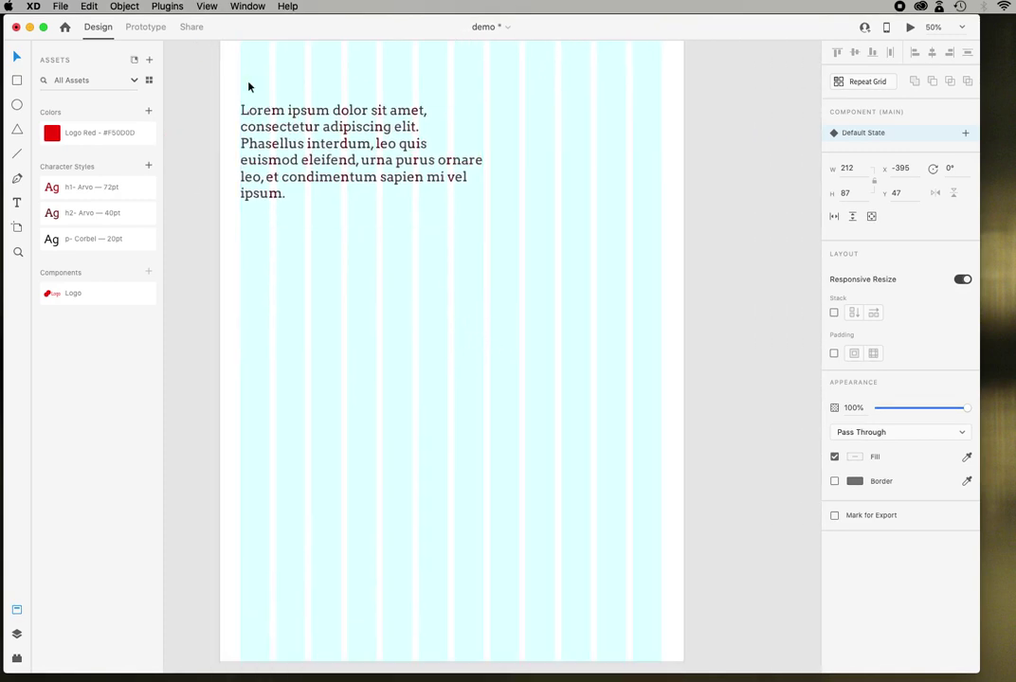
left_click(60, 6)
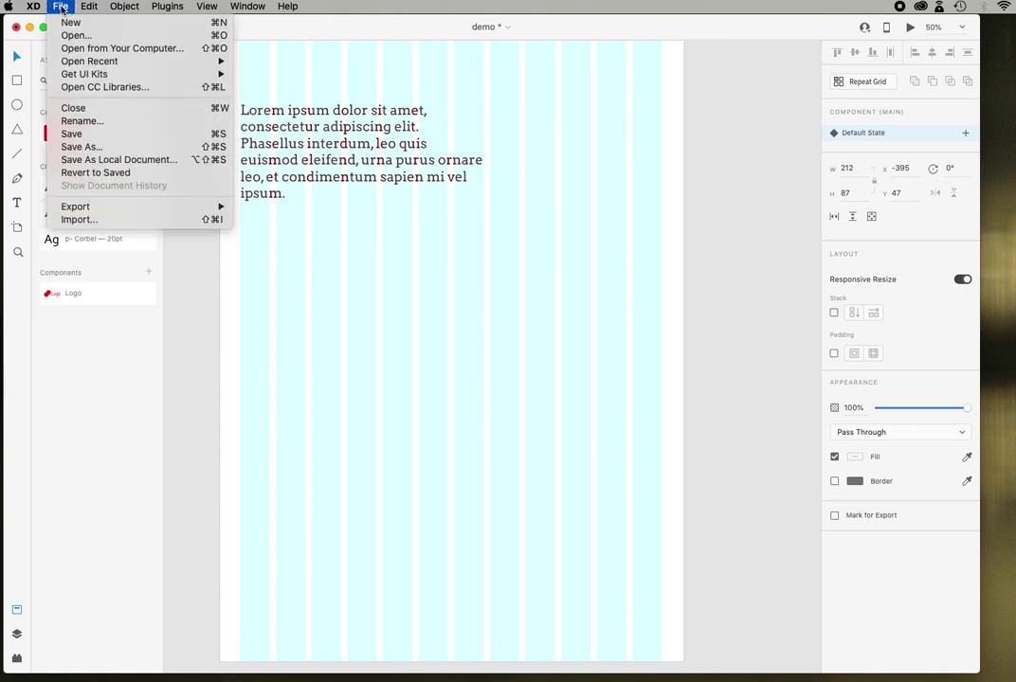
left_click(460, 284)
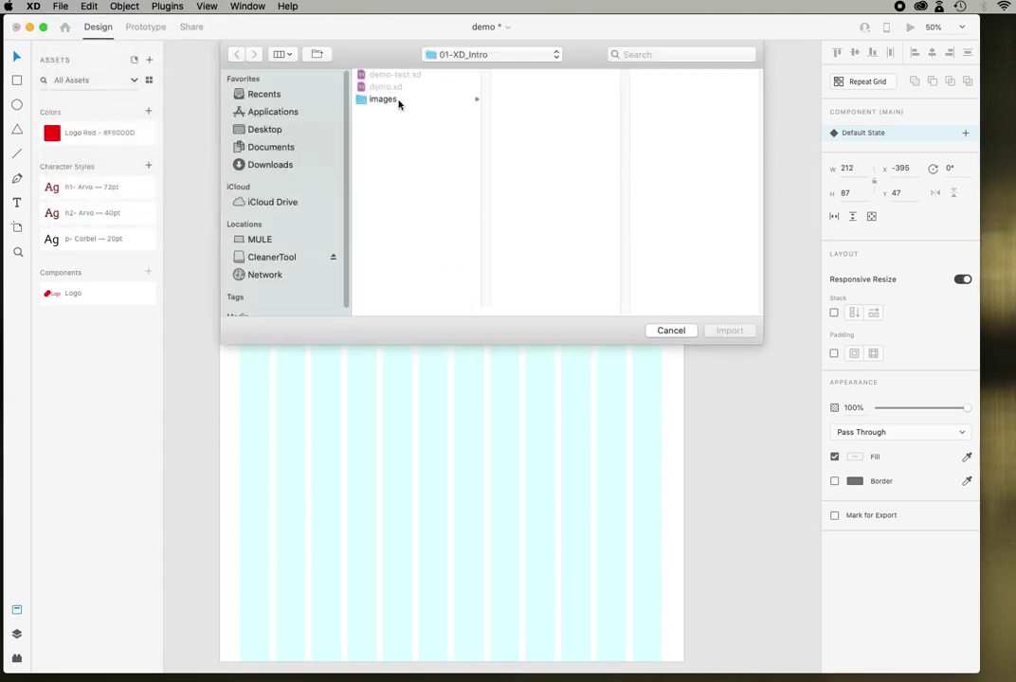
left_click(399, 99)
left_click(512, 75)
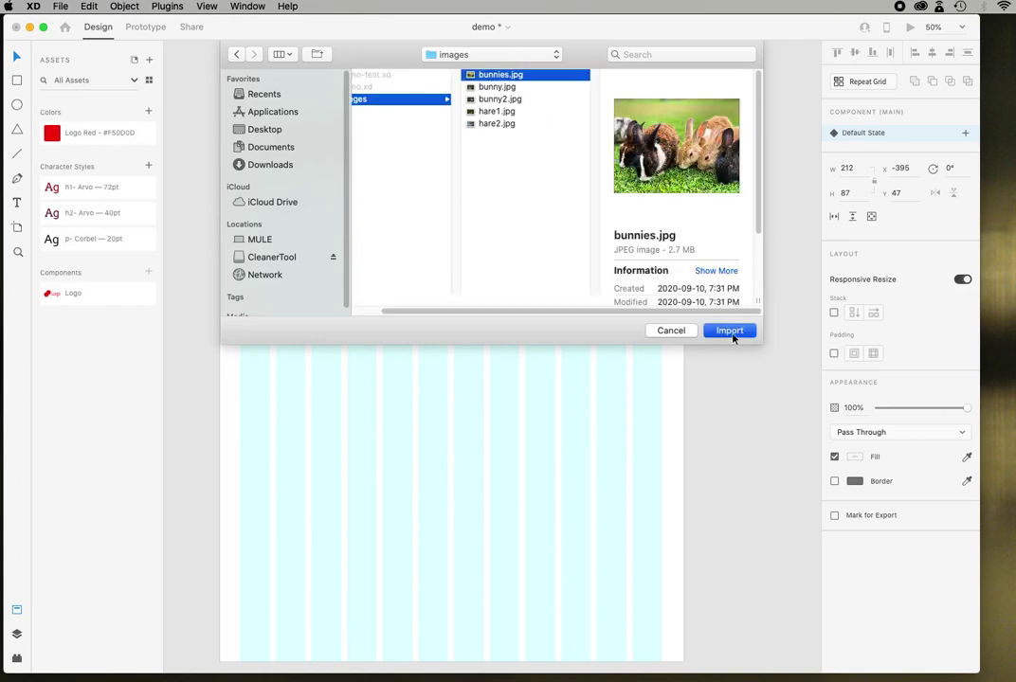
left_click(732, 332)
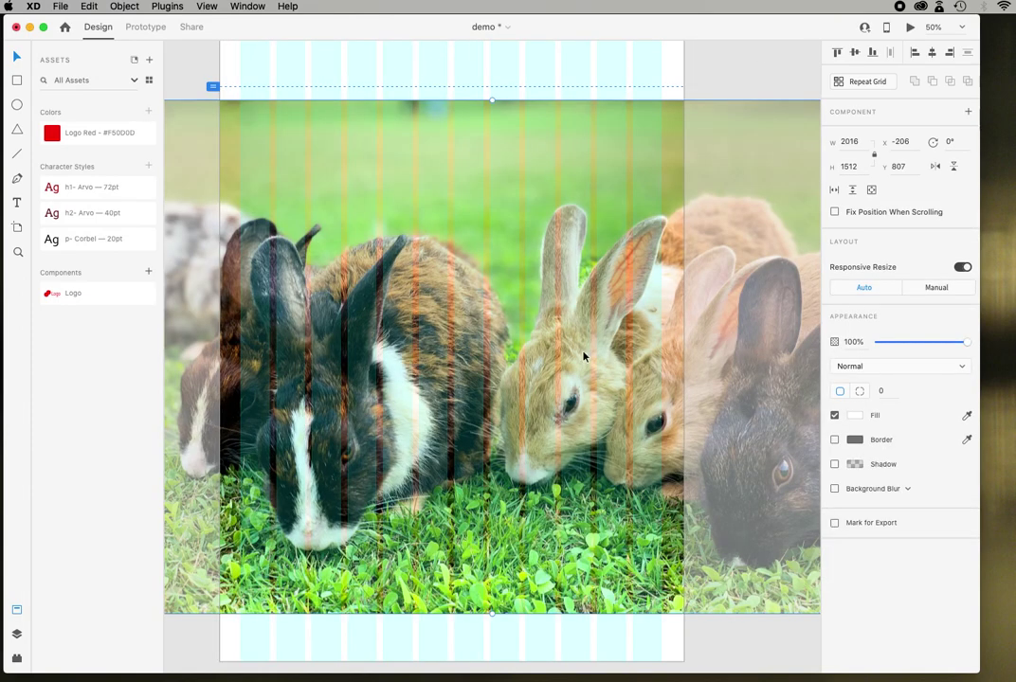
key("super+minus")
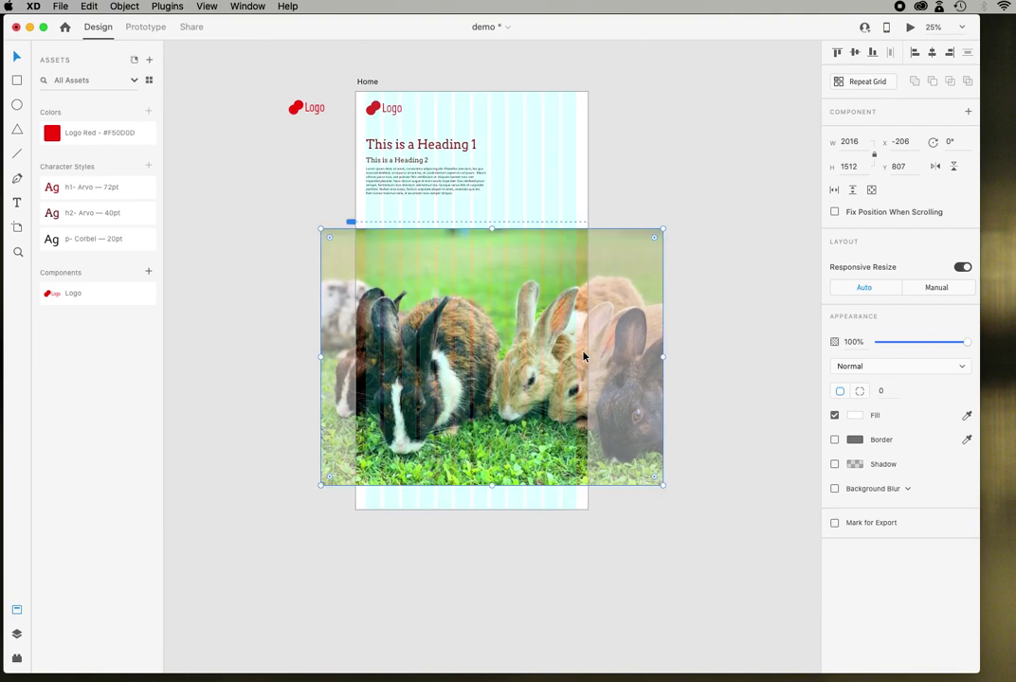
left_click_drag(321, 230, 622, 406)
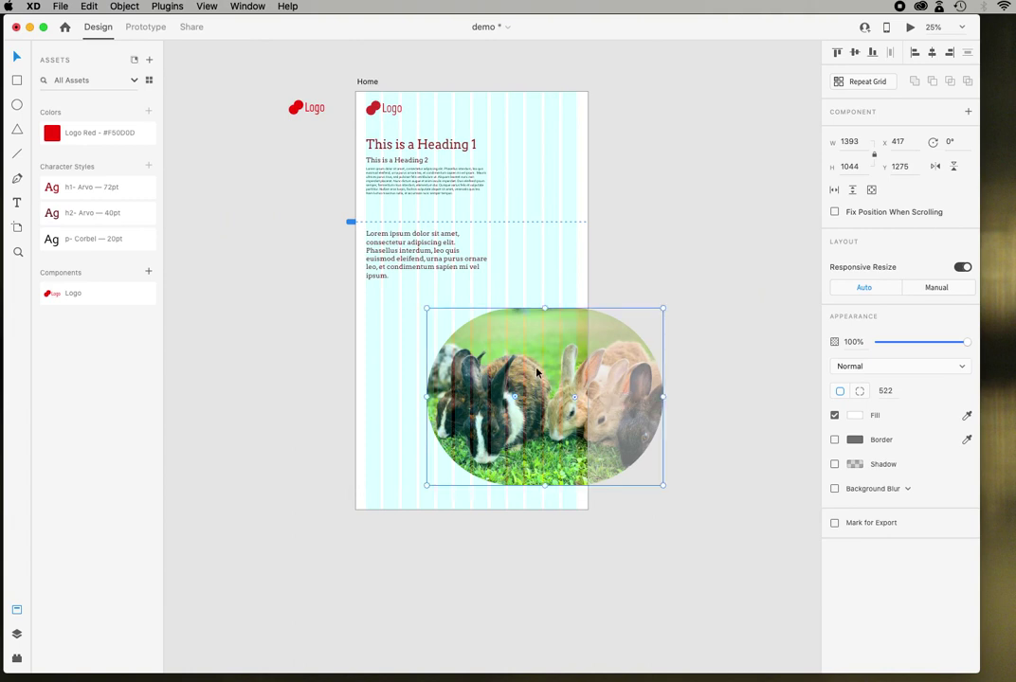
left_click_drag(528, 352, 468, 342)
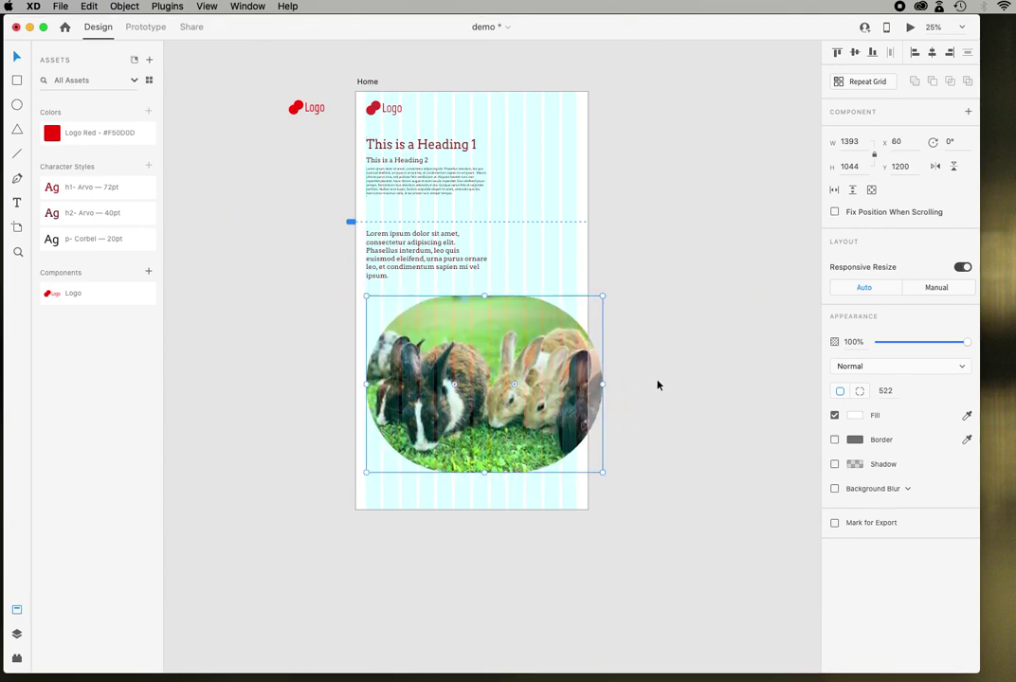
key("Delete")
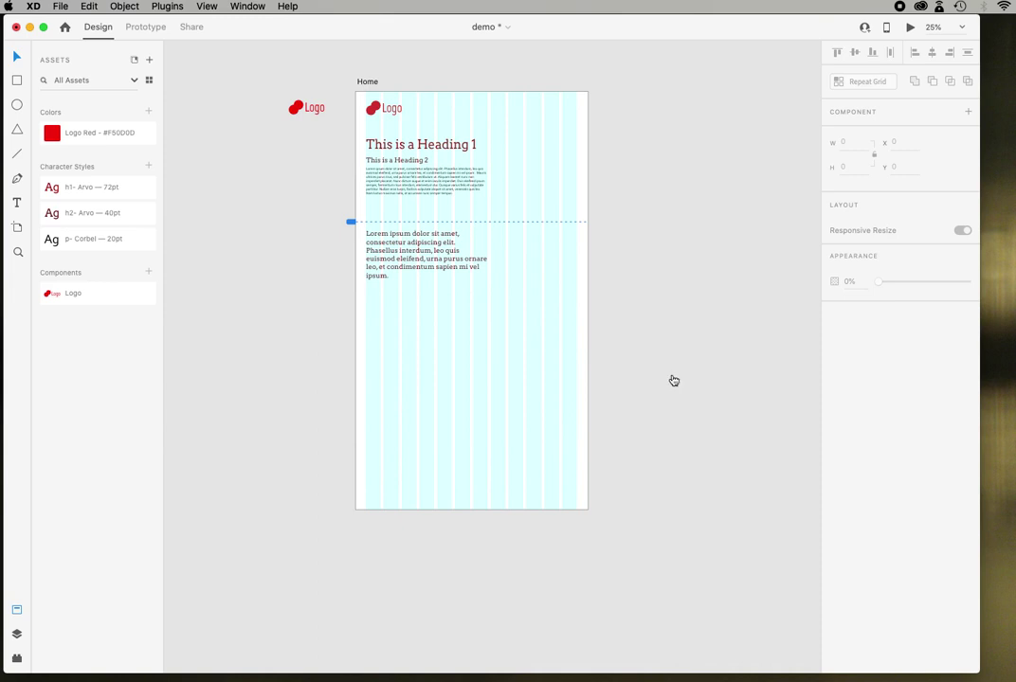
Step: Drag bunnies.jpg from the Finder images folder onto the XD canvas, then minimize Finder
key("super+Tab")
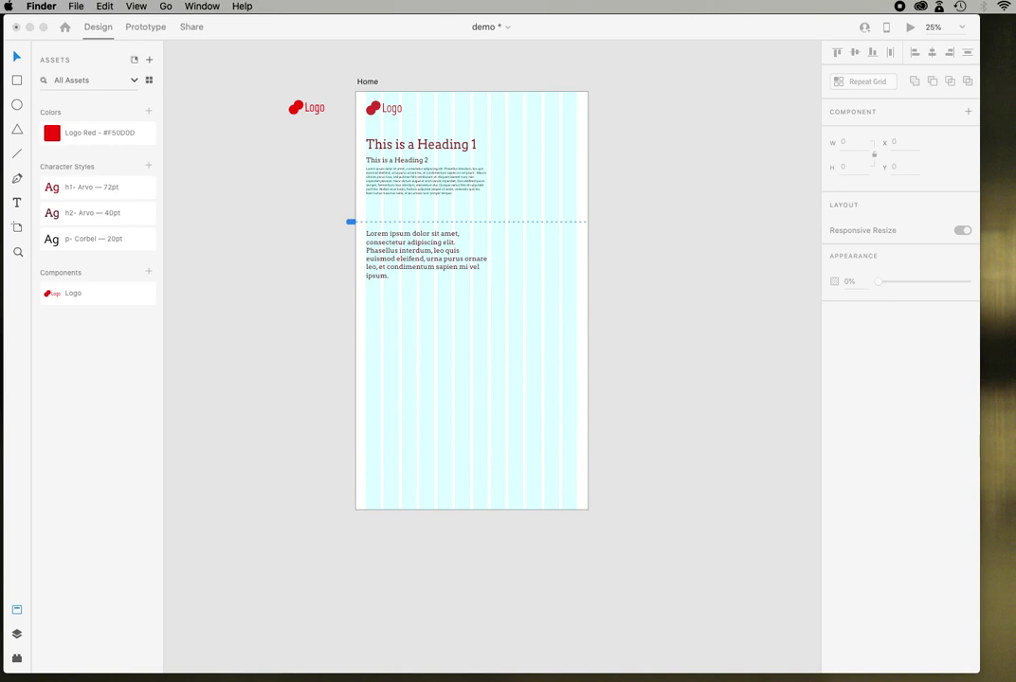
key("super+n")
left_click_drag(962, 82, 380, 271)
left_click(896, 140)
left_click(728, 300)
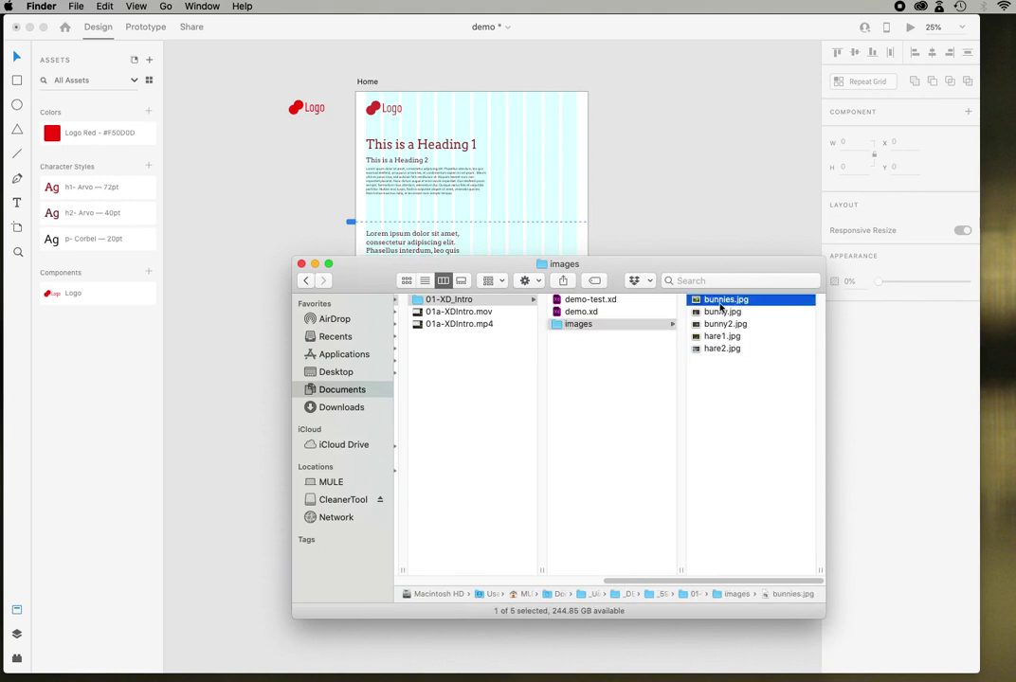
left_click_drag(542, 300, 554, 174)
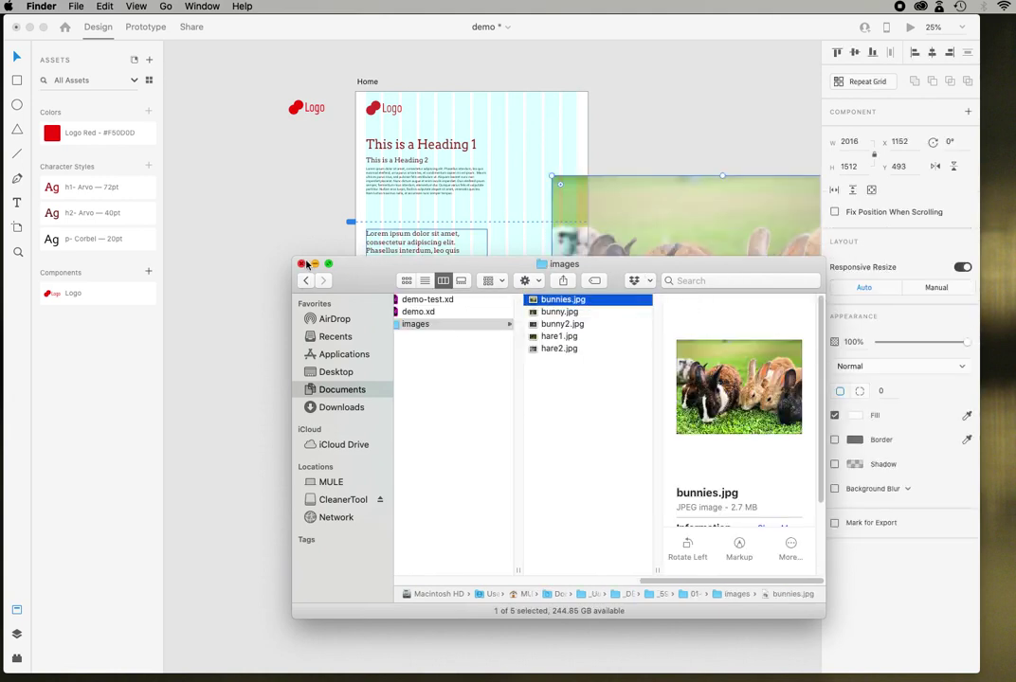
double_click(340, 270)
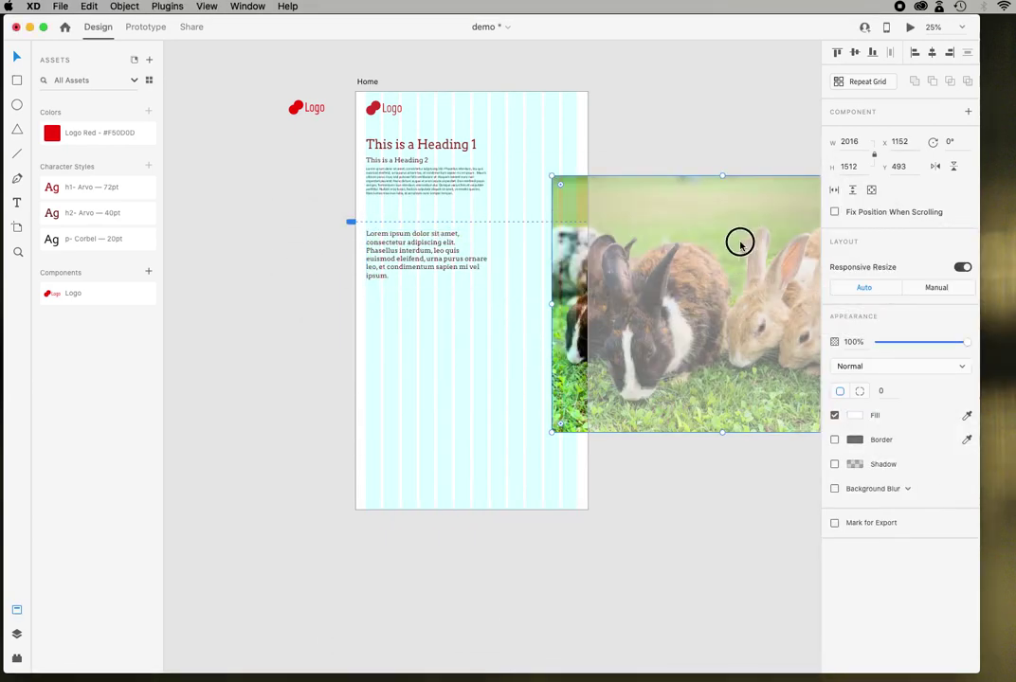
Step: Scale the bunnies photo to 1207 by 905 and place it below the lorem paragraph at X 60
left_click_drag(555, 304, 298, 417)
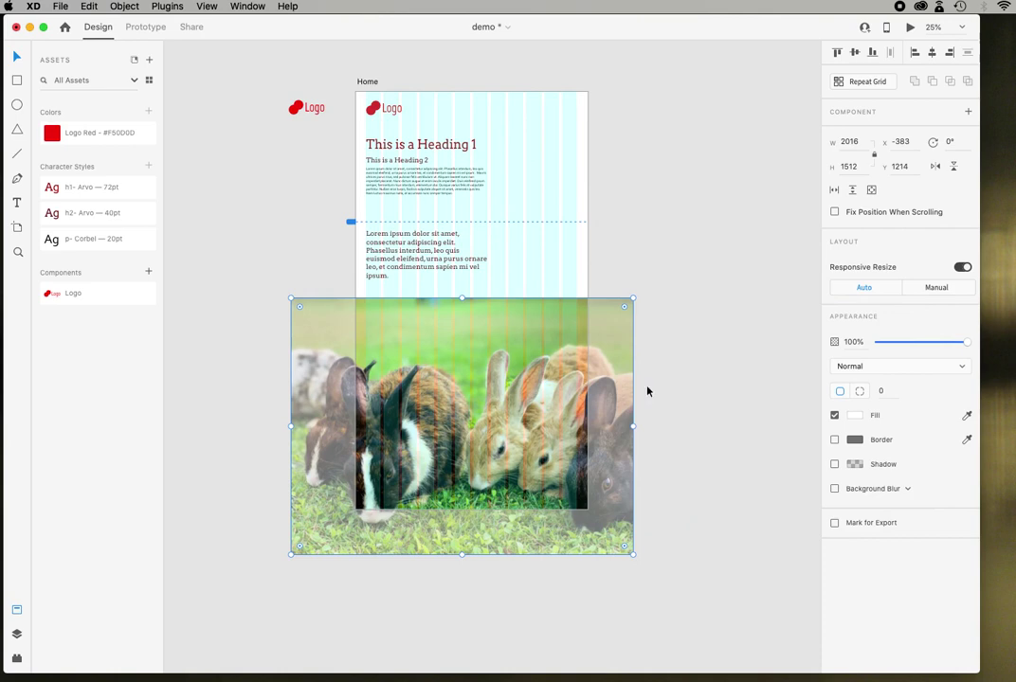
left_click(718, 315)
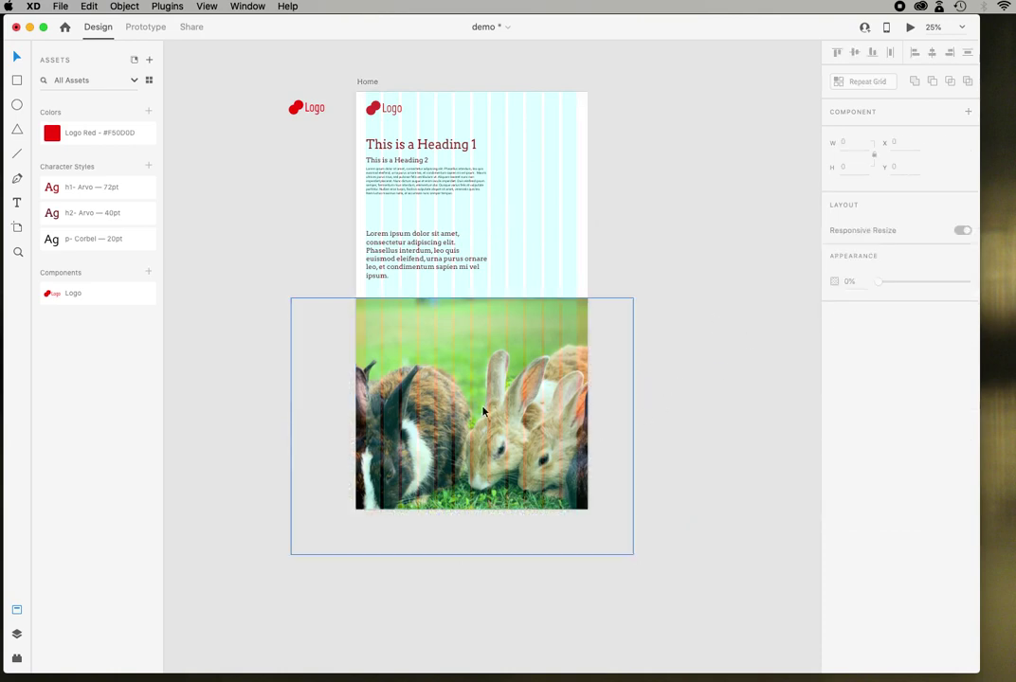
left_click(480, 334)
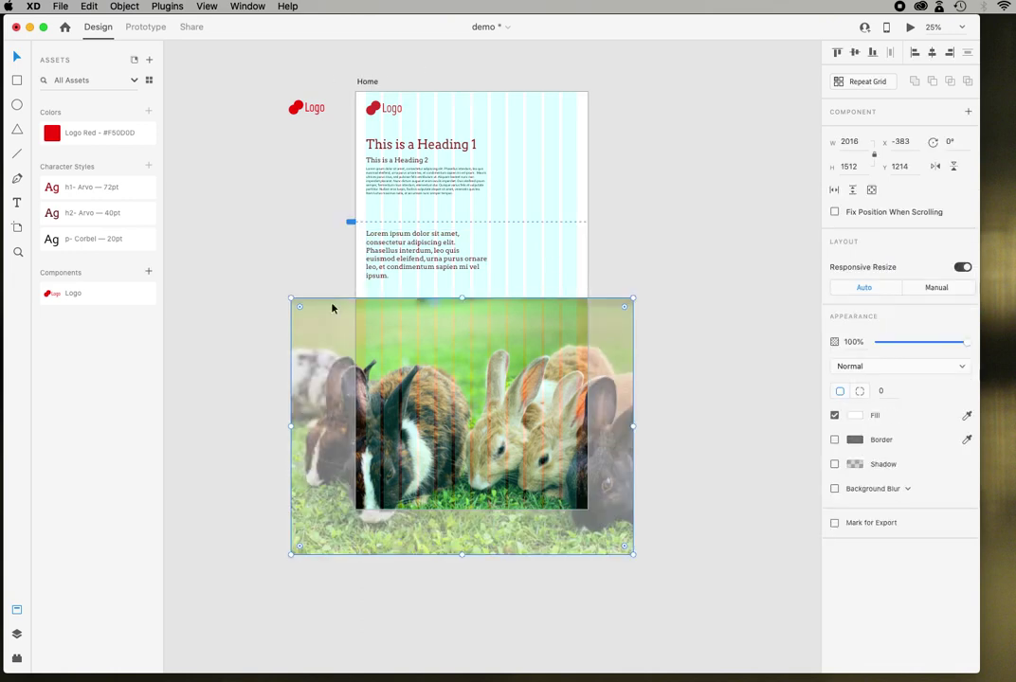
left_click_drag(291, 297, 429, 402)
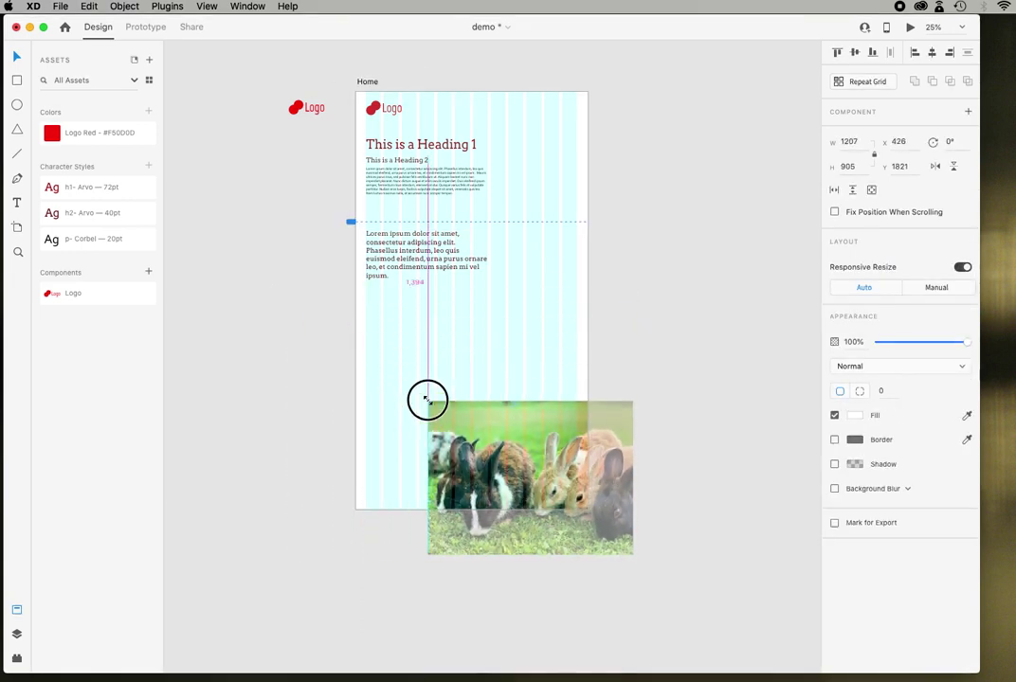
left_click_drag(534, 448, 466, 360)
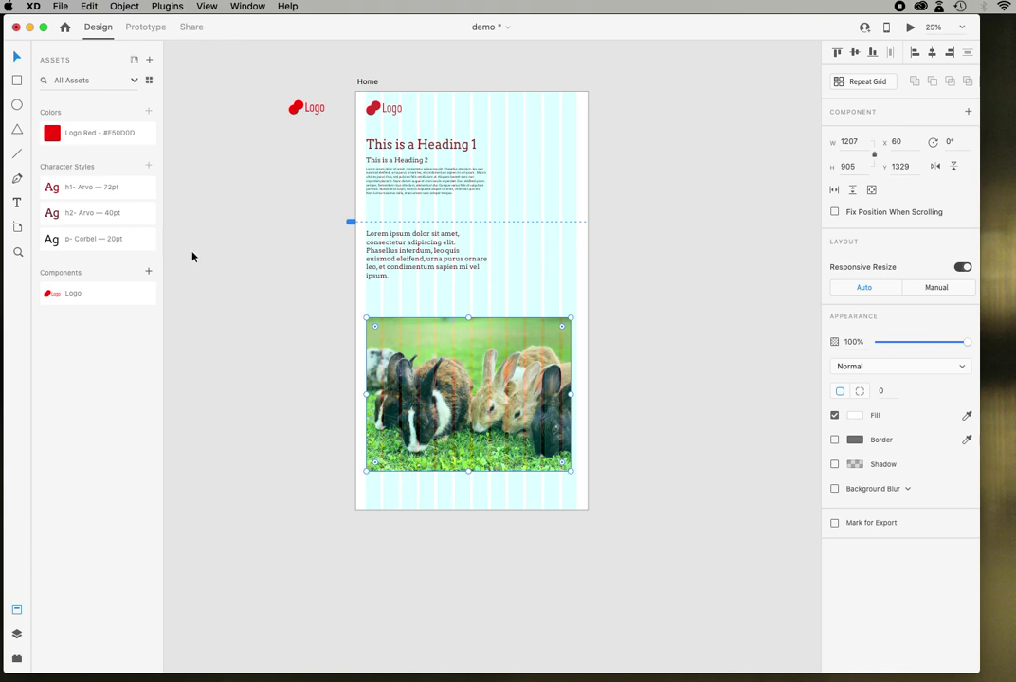
Step: Draw a circle over the bunnies photo and mask the photo with it
left_click(18, 106)
left_click_drag(382, 337, 553, 471)
left_click(16, 56)
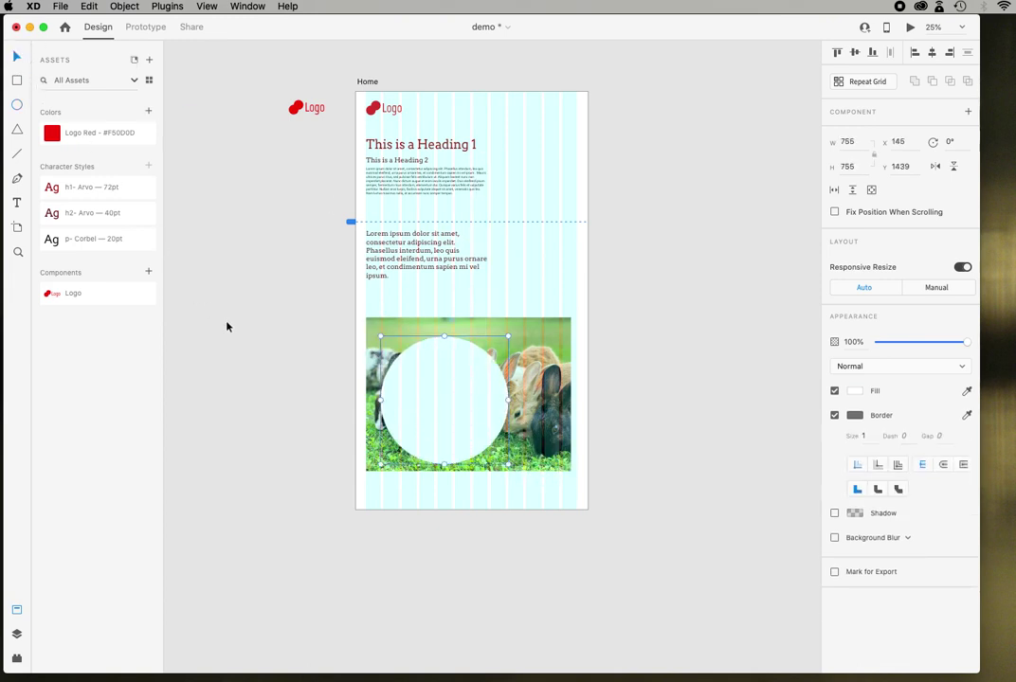
left_click(267, 341)
left_click_drag(267, 342, 617, 471)
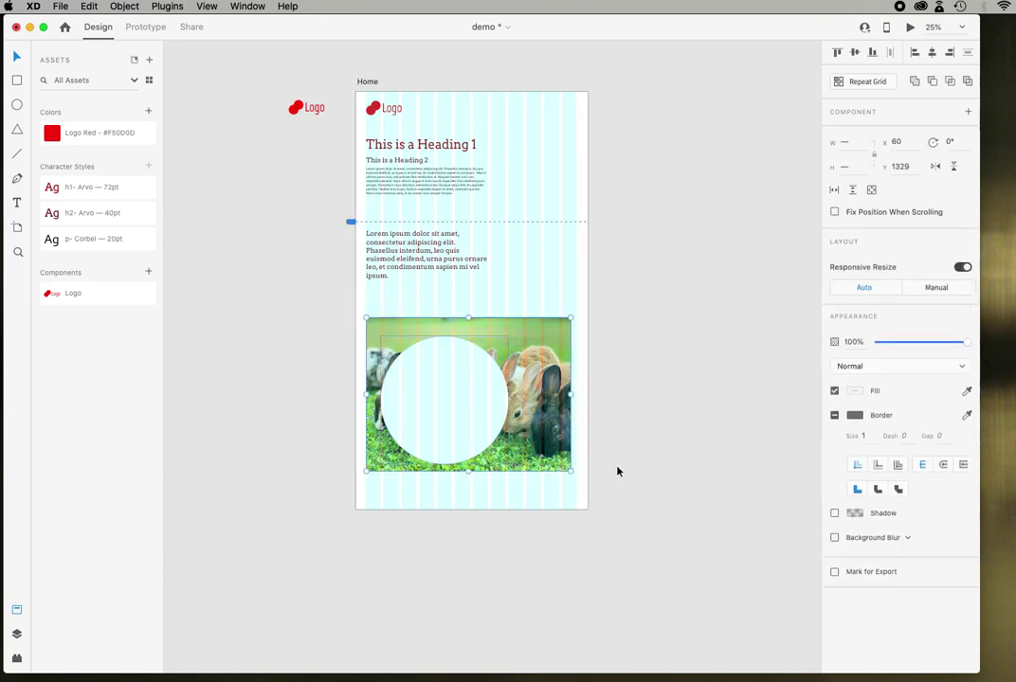
left_click(125, 6)
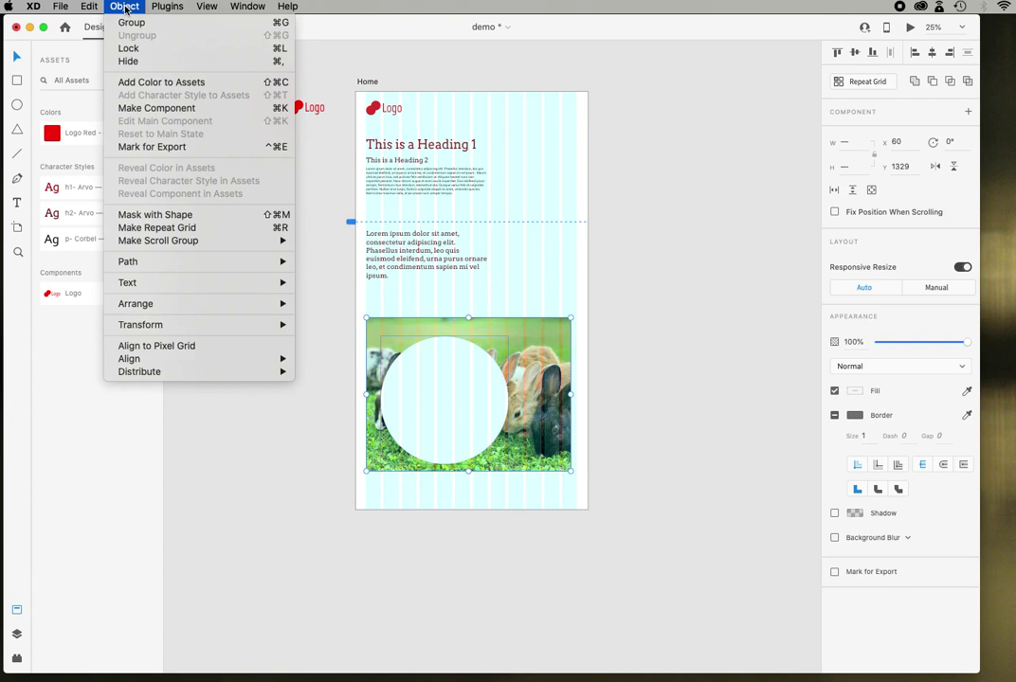
left_click(188, 217)
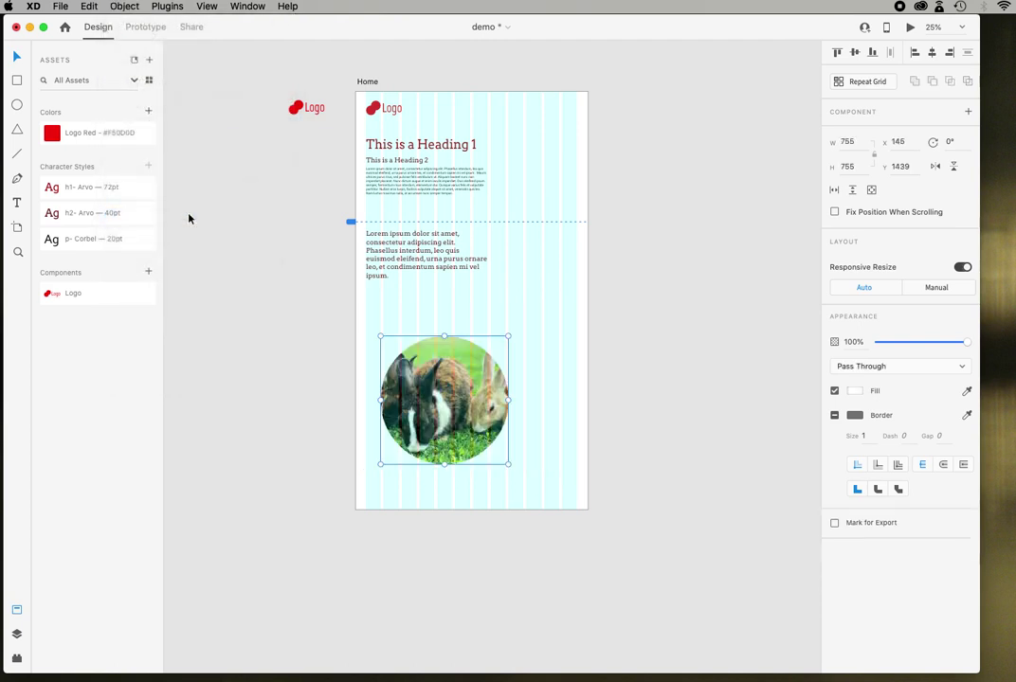
left_click(232, 357)
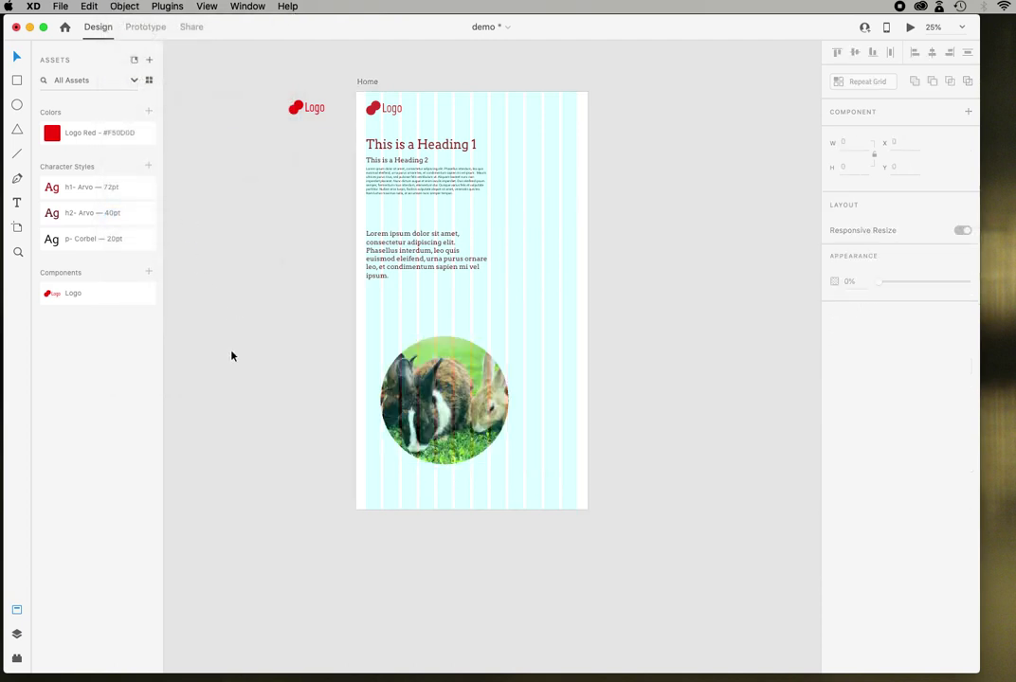
Step: Resize and reposition the photo inside the circle mask to frame the bunnies
key("super+equal")
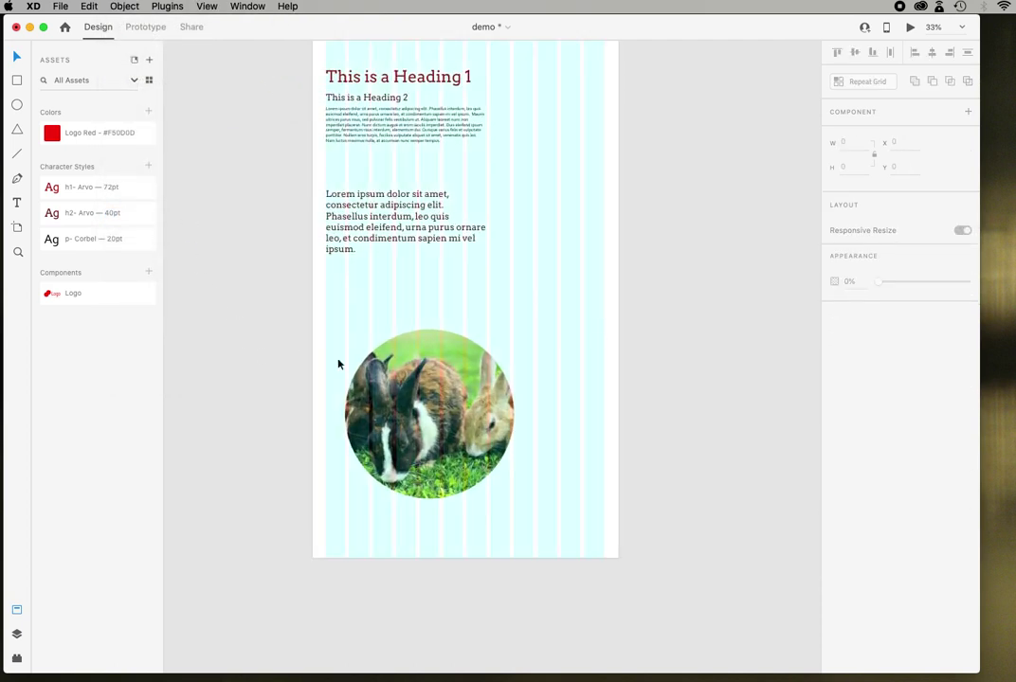
double_click(446, 412)
mouse_move(445, 411)
left_mouse_down()
mouse_move(456, 409)
mouse_move(420, 408)
mouse_move(437, 416)
left_mouse_up()
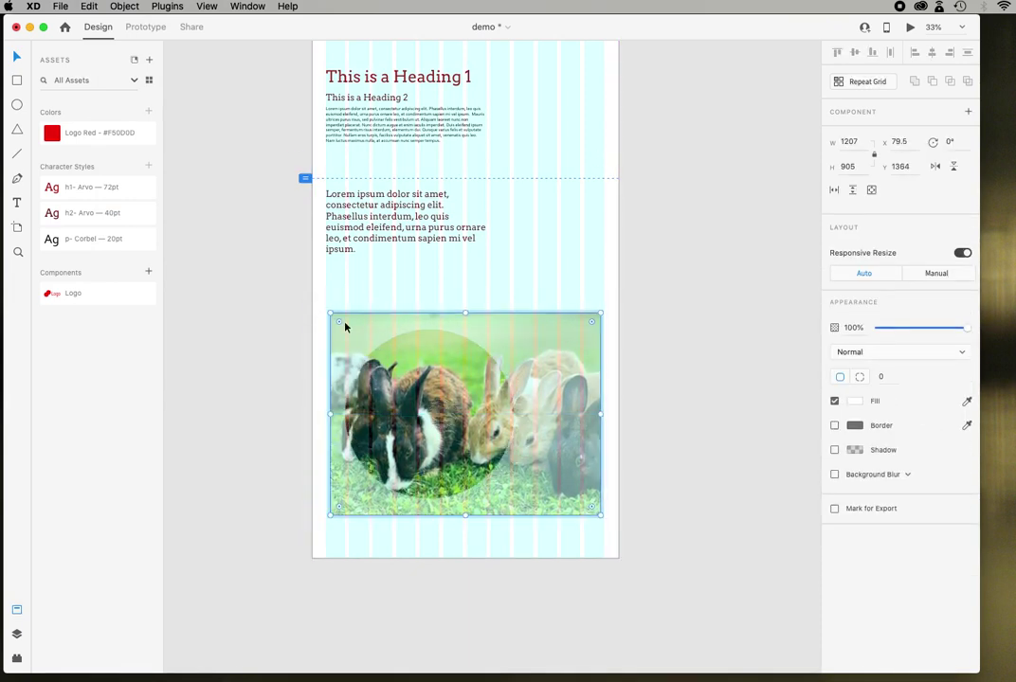
left_click_drag(330, 313, 335, 329)
mouse_move(435, 393)
left_mouse_down()
mouse_move(413, 398)
mouse_move(434, 390)
left_mouse_up()
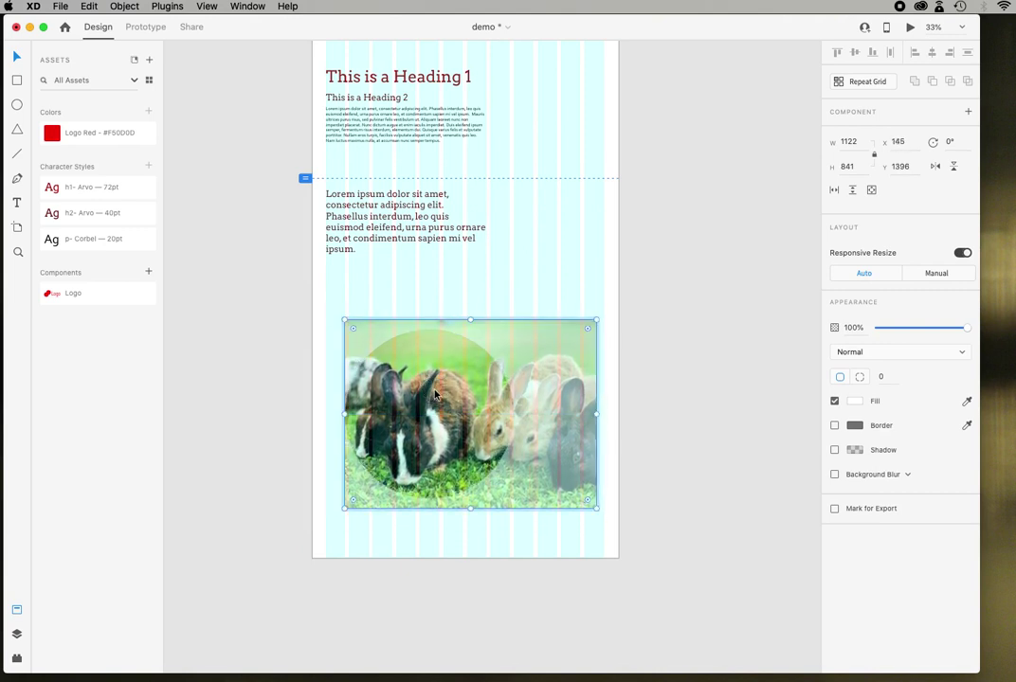
left_click(281, 401)
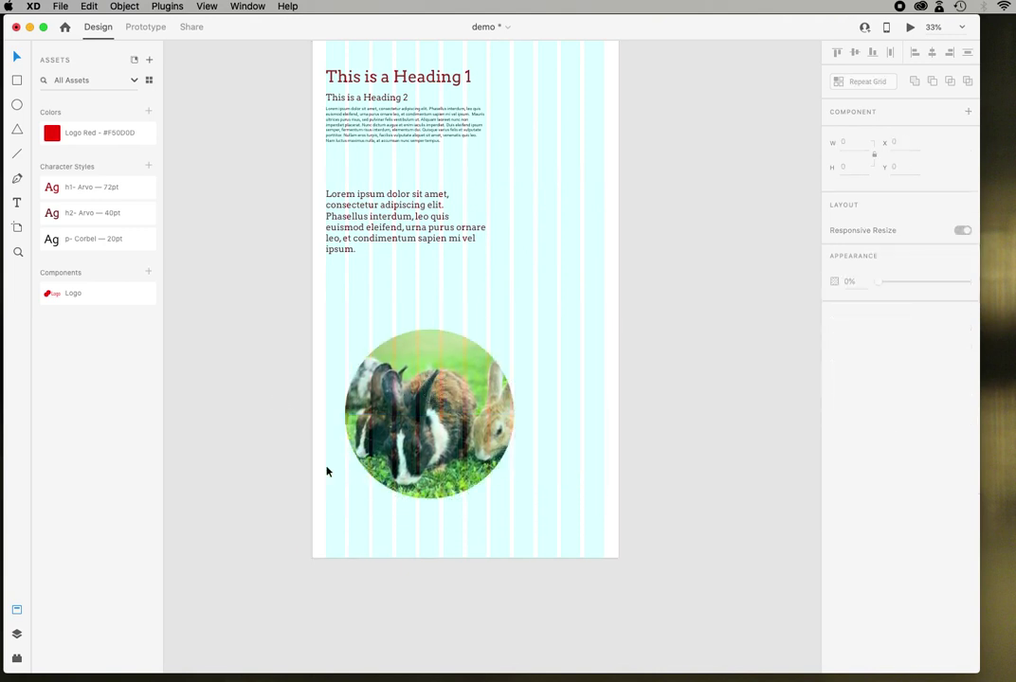
Step: Draw a triangle right of the body text and drop bunny.jpg from Finder into it
left_click(17, 129)
left_click_drag(533, 241, 601, 320)
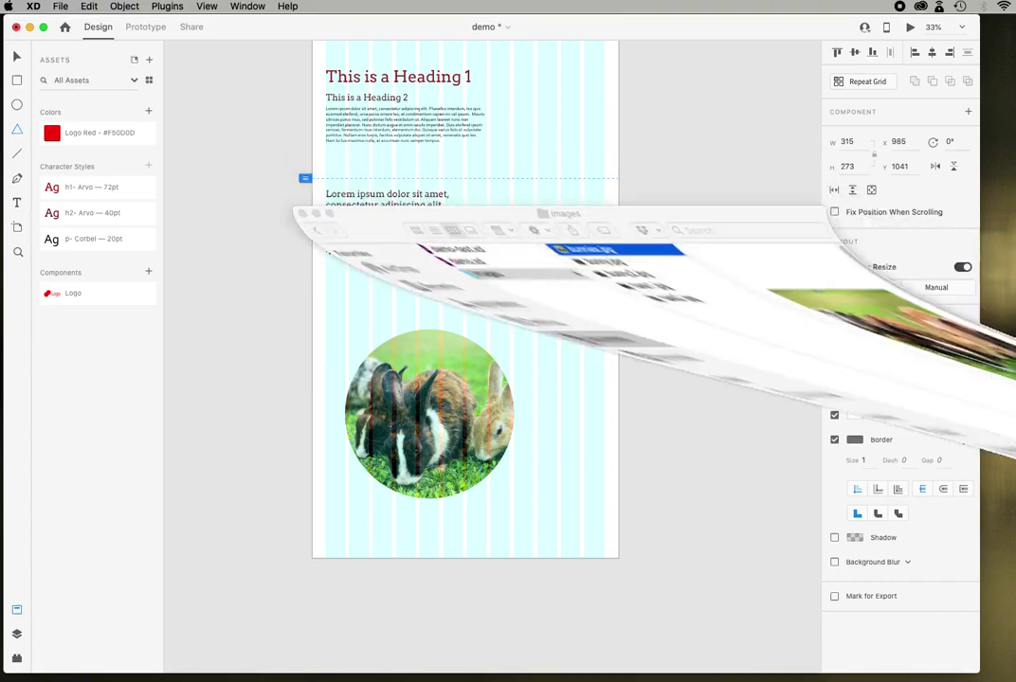
left_click_drag(386, 283, 705, 266)
left_click(891, 303)
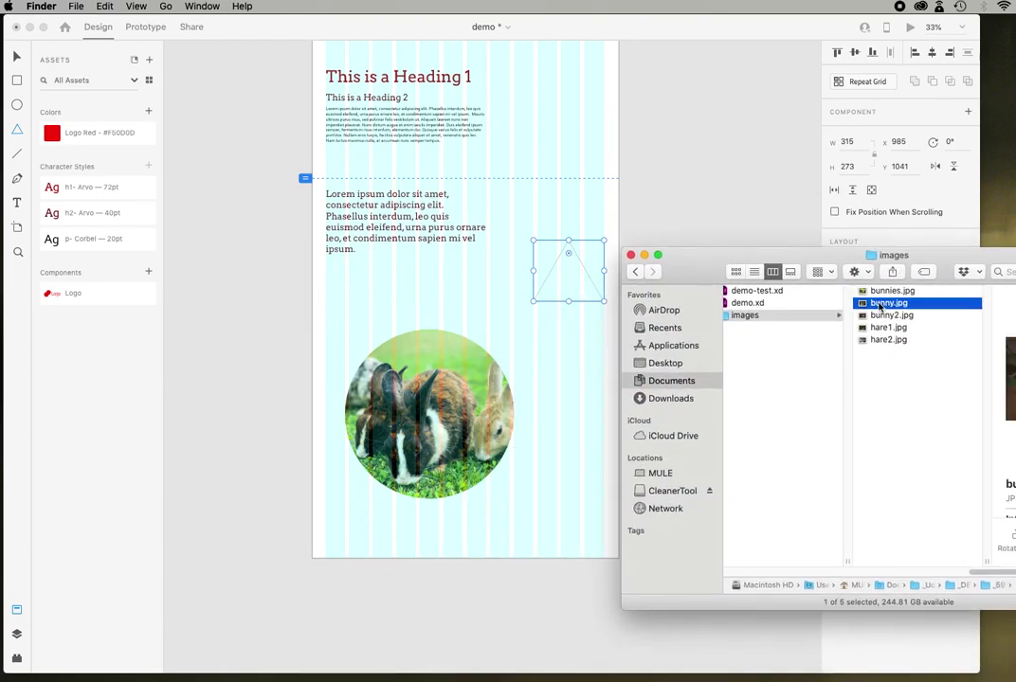
left_click_drag(869, 305, 571, 287)
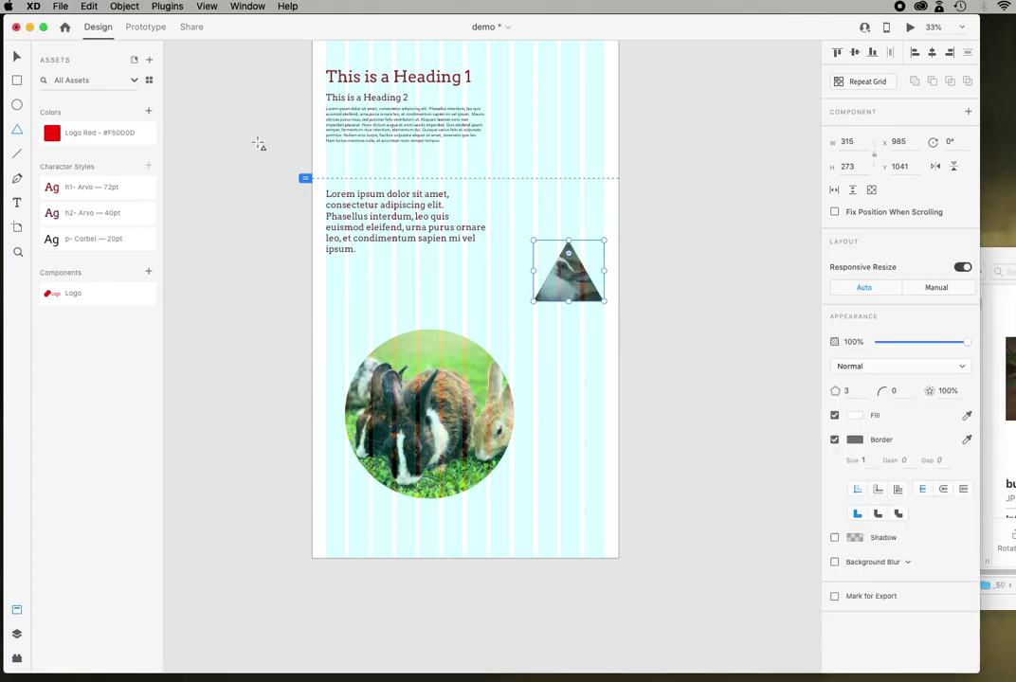
Step: Reframe the bunny photo inside the triangle and move the bunnies circle up over the lorem text
left_click(15, 56)
double_click(560, 289)
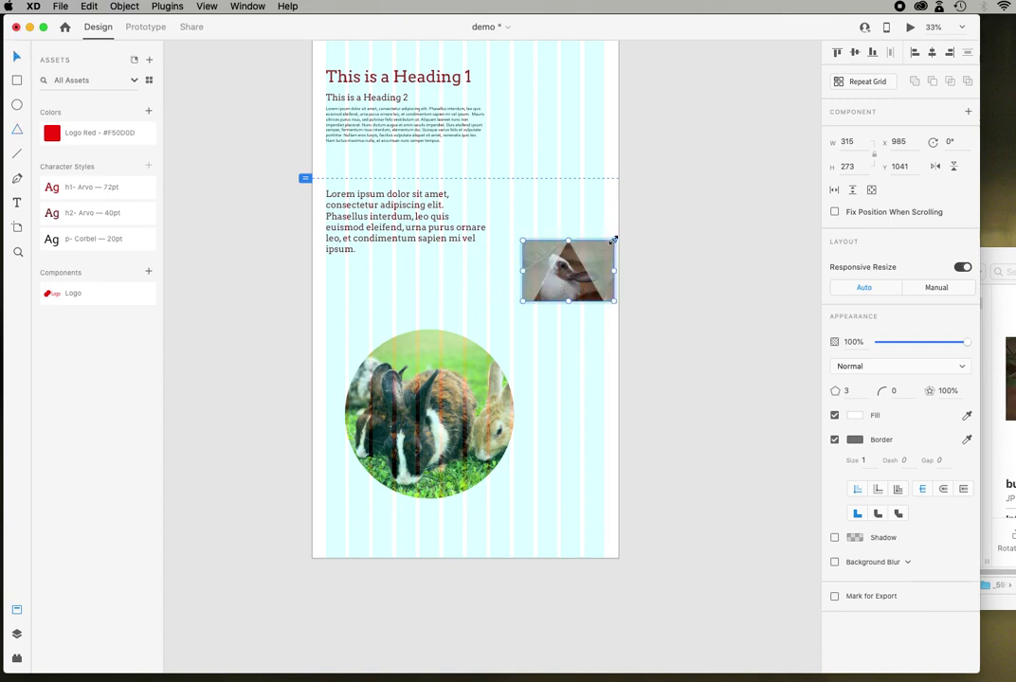
left_click_drag(613, 240, 510, 224)
left_click_drag(589, 294, 596, 300)
left_click(598, 386)
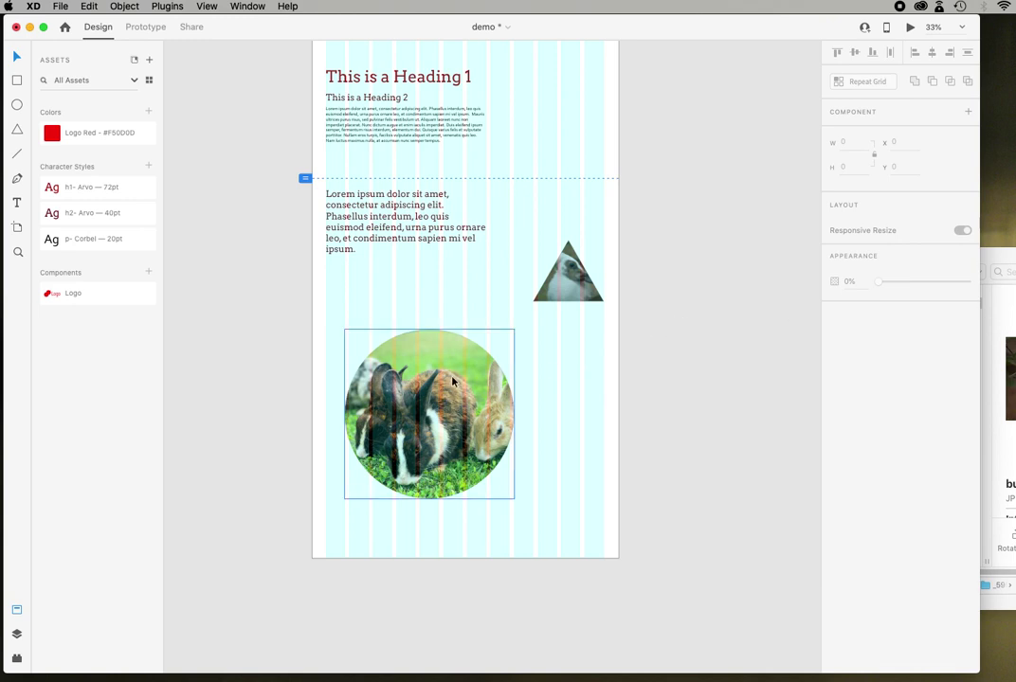
left_click_drag(453, 381, 494, 232)
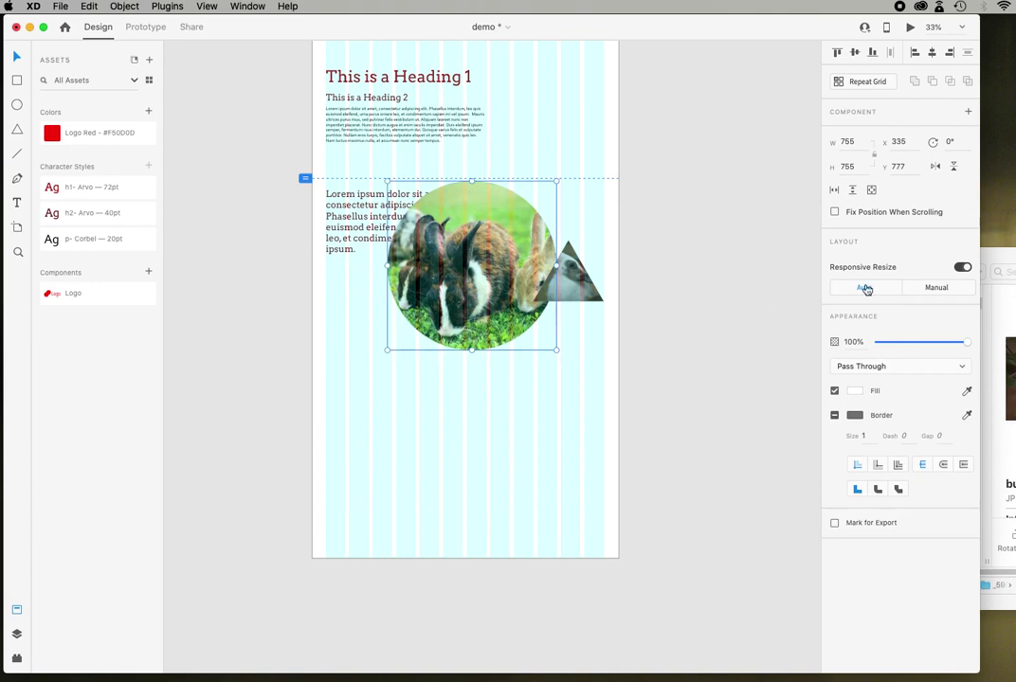
Step: Drop bunny2.jpg onto the artboard, close Finder, and scale it to 1314 by 876 at the bottom
left_click(995, 379)
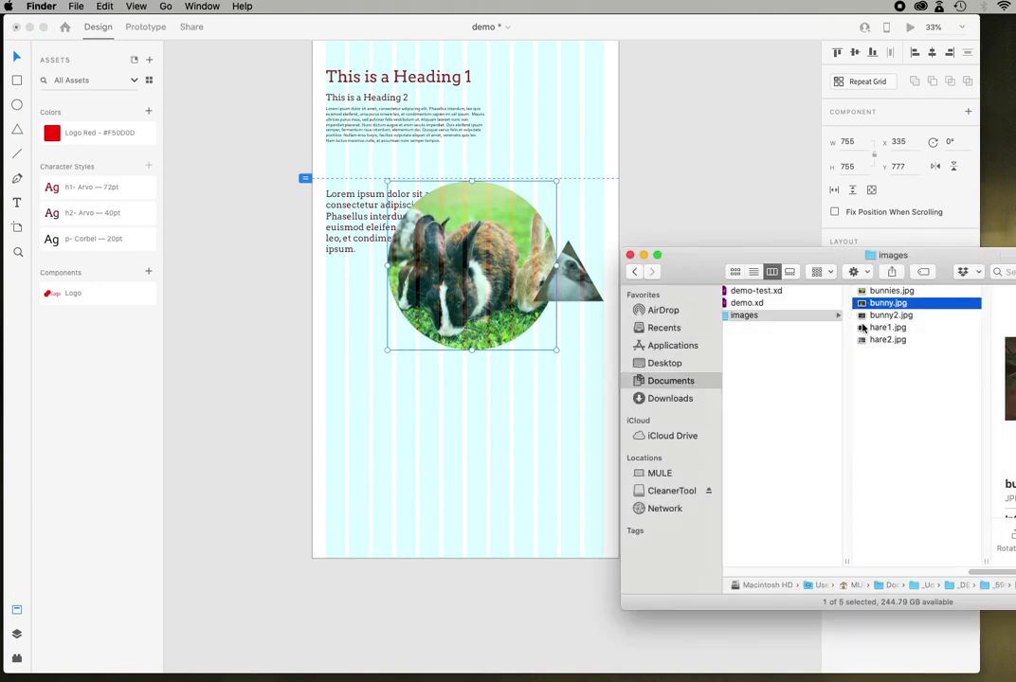
left_click_drag(865, 315, 353, 428)
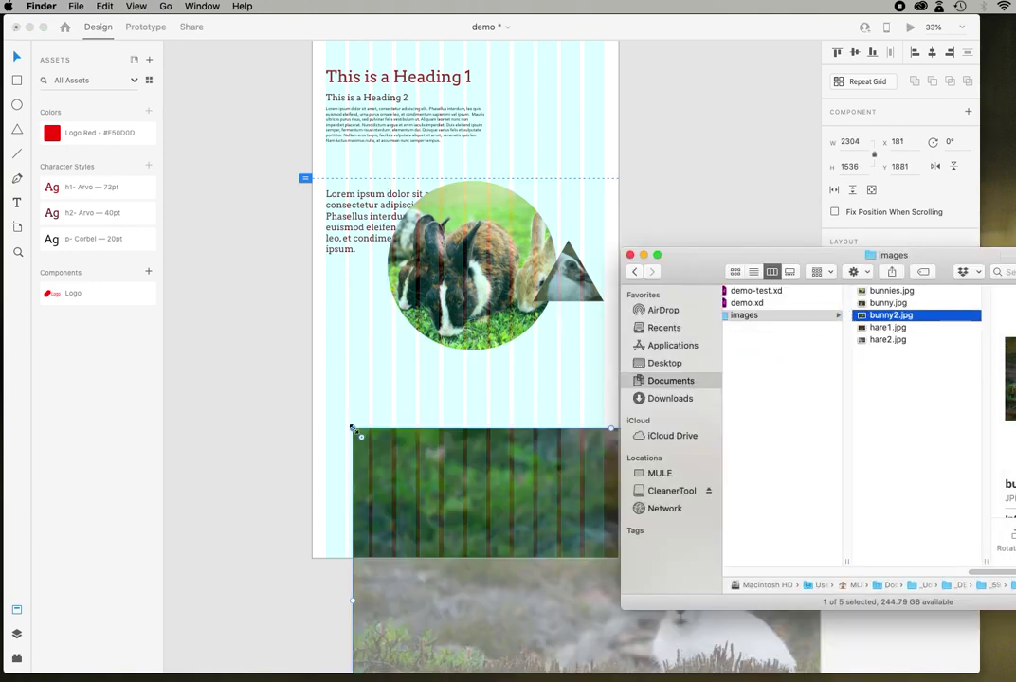
left_click_drag(664, 267, 1015, 243)
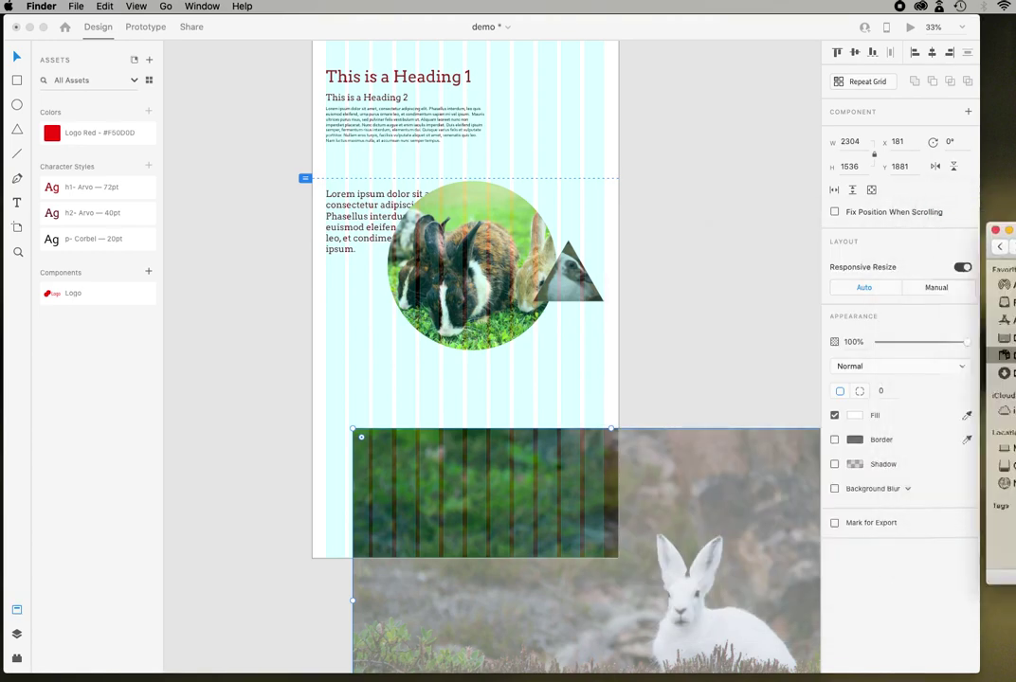
key("super+w")
left_click(498, 490)
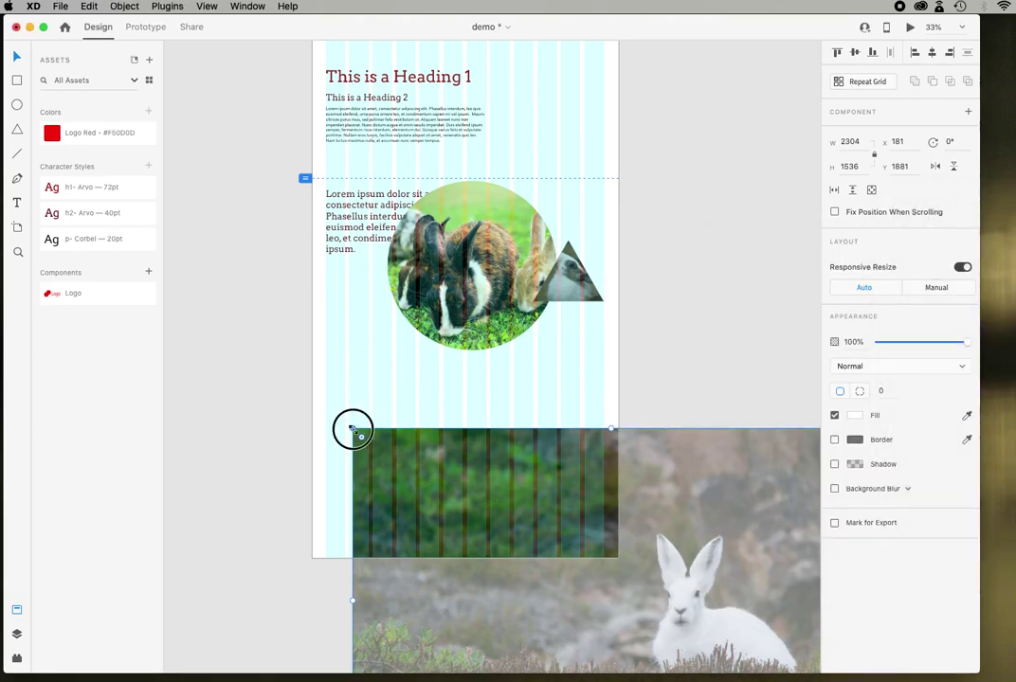
left_click_drag(353, 429, 575, 576)
left_click_drag(722, 622, 465, 396)
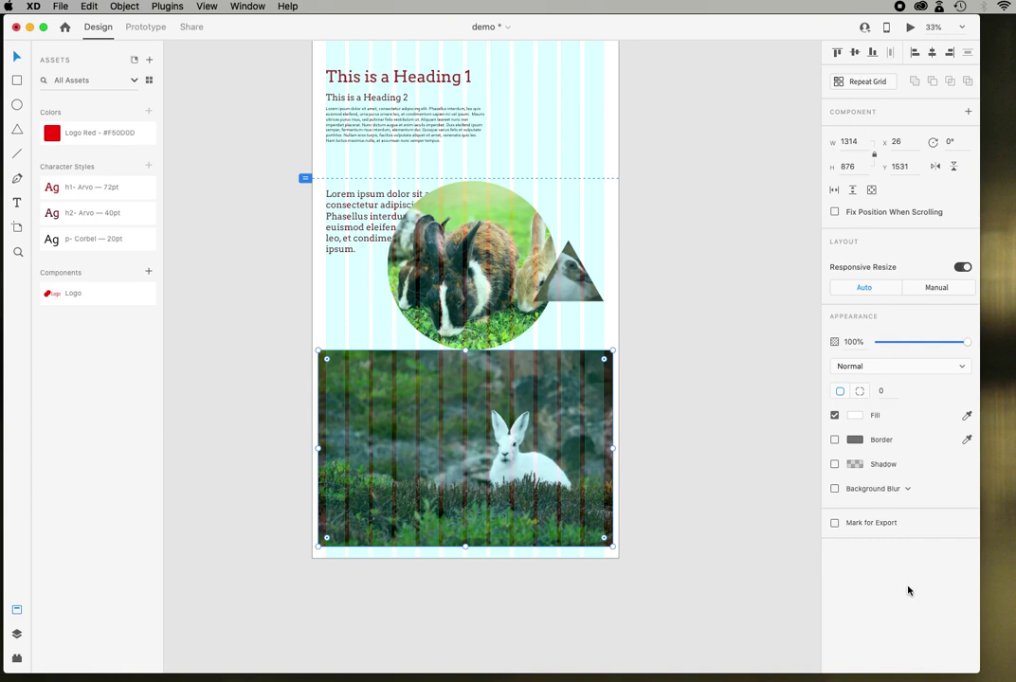
Step: Switch the hare photo's blur to Object Blur and set its amount to 10
left_click(835, 489)
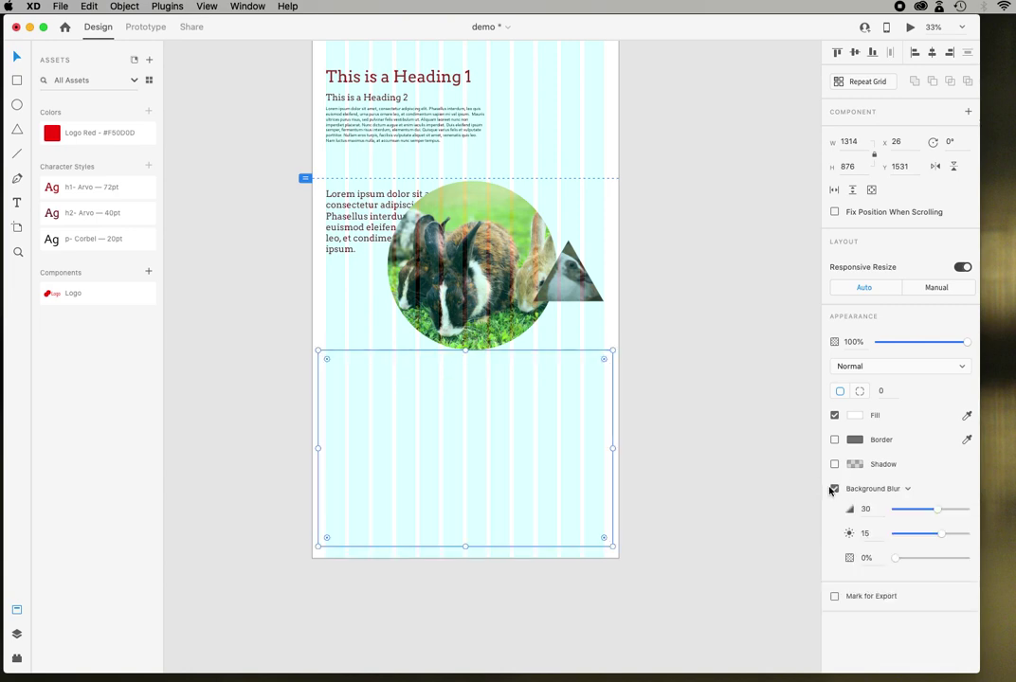
left_click(833, 490)
left_click(907, 490)
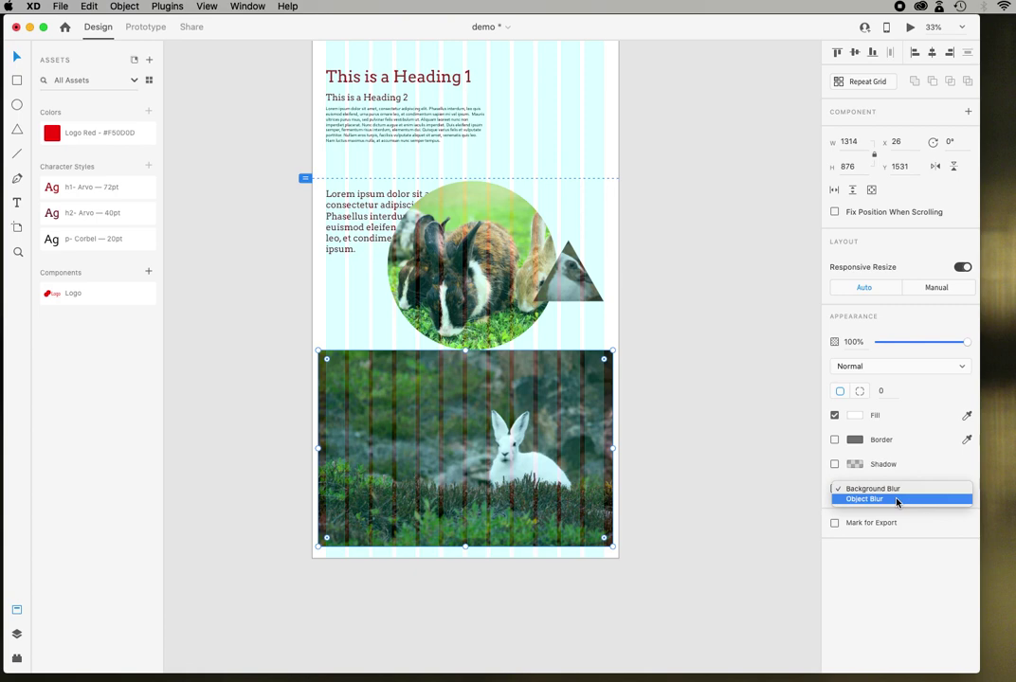
left_click(896, 501)
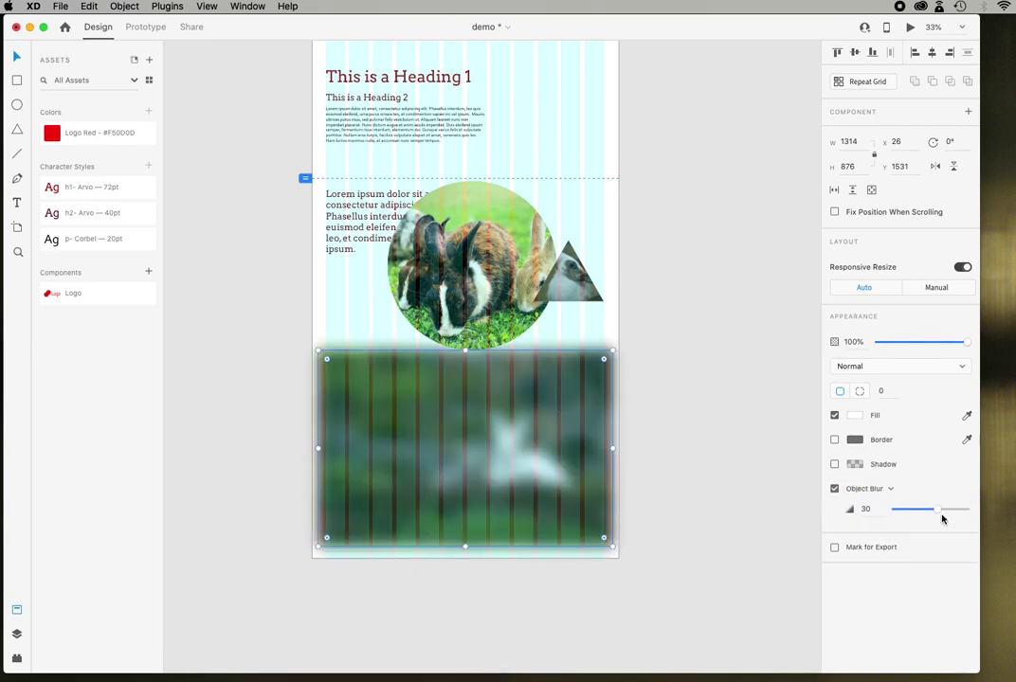
left_click_drag(936, 512, 909, 511)
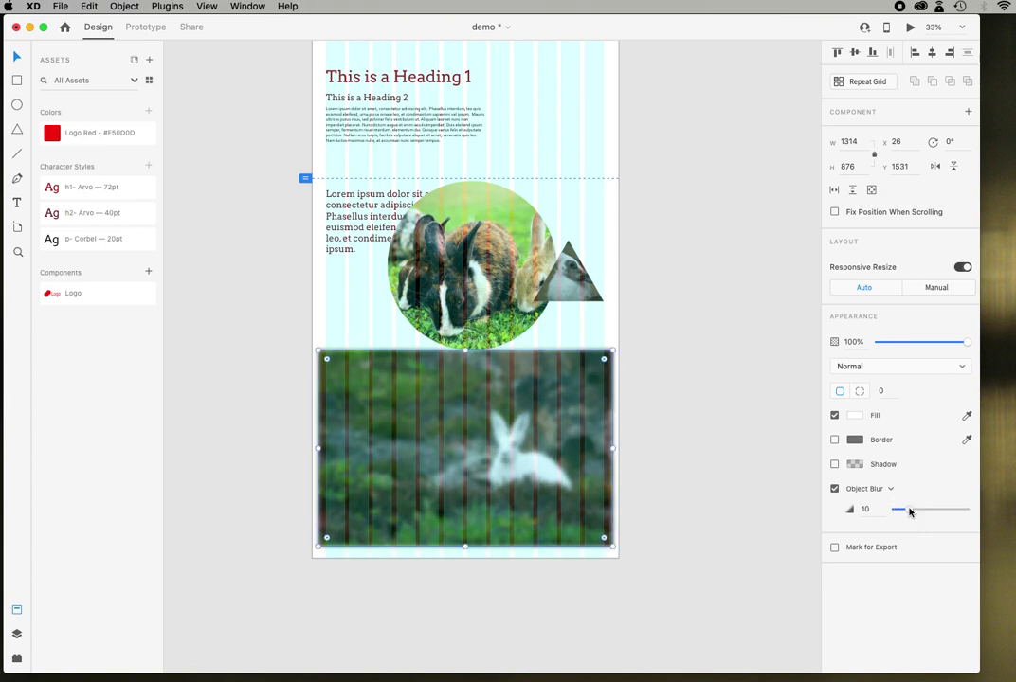